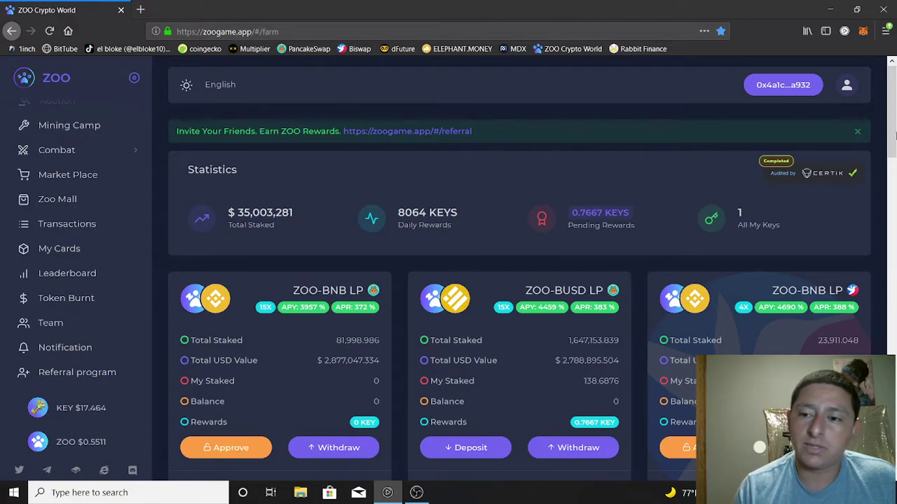
# - Open ZOO's referral program page and try to pay 10.0 ZOO to register as an inviter
pyautogui.scroll(-1, 894, 136)
pyautogui.scroll(1, 890, 130)
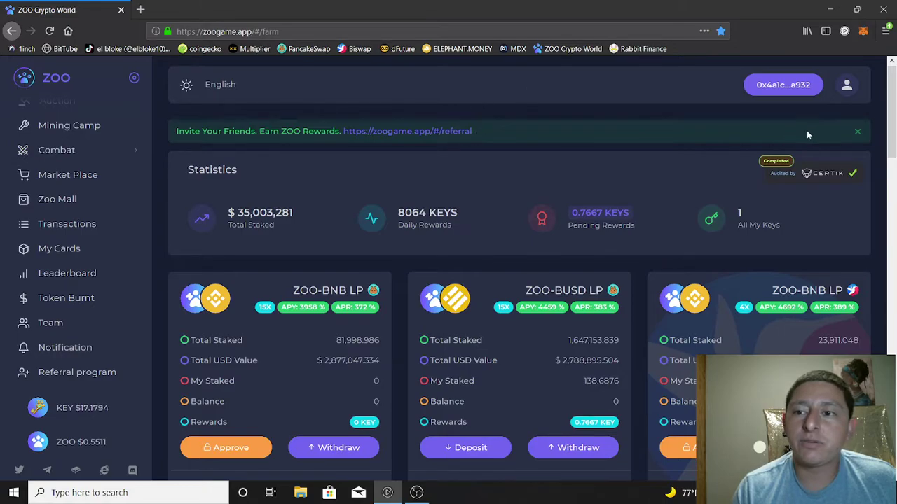
pyautogui.click(365, 132)
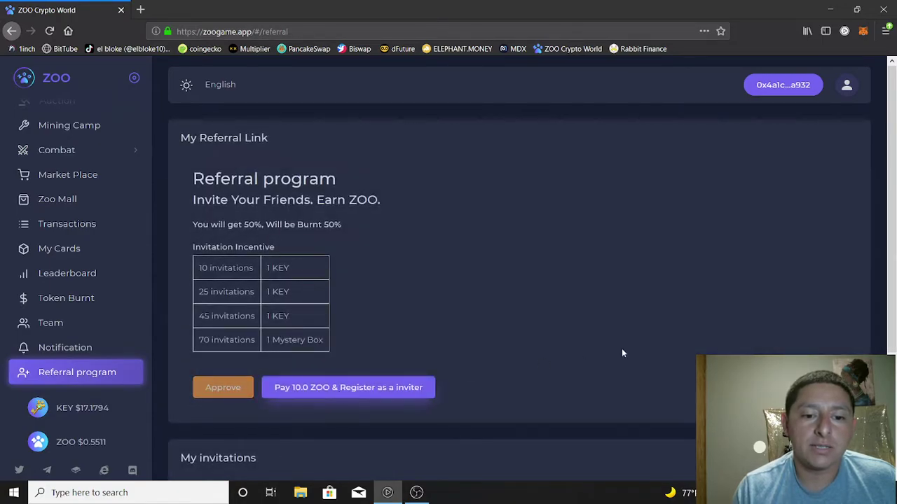
pyautogui.moveTo(891, 143); pyautogui.dragTo(892, 260)
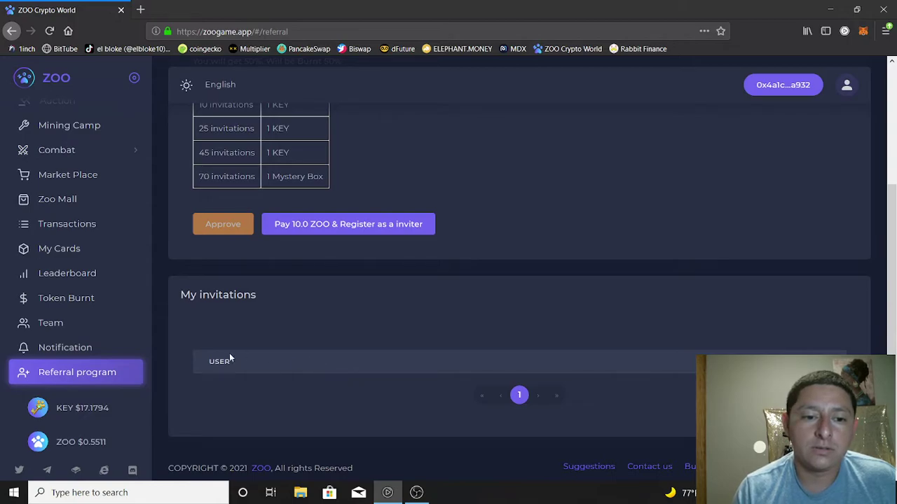
pyautogui.click(374, 225)
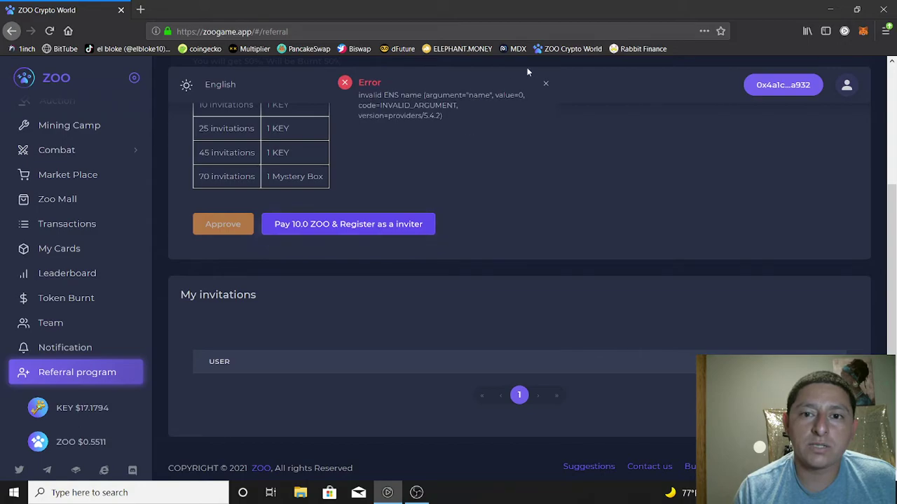
pyautogui.click(546, 84)
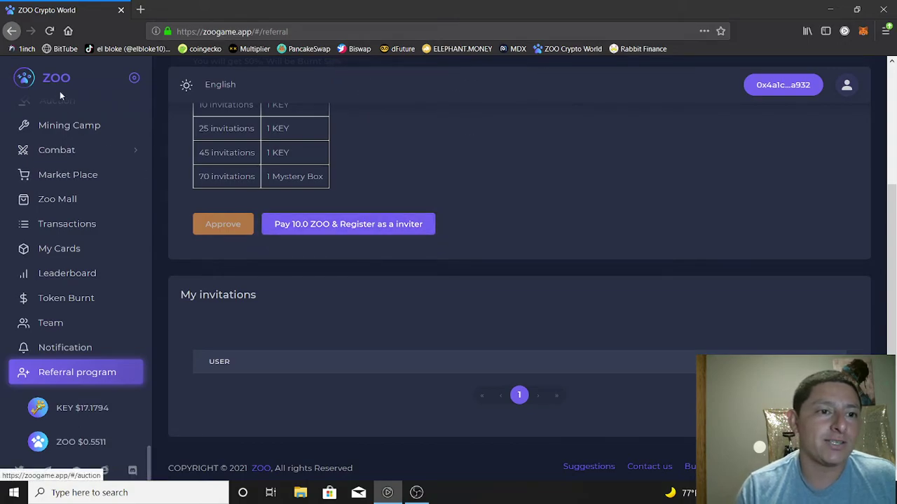
pyautogui.click(856, 9)
pyautogui.click(886, 31)
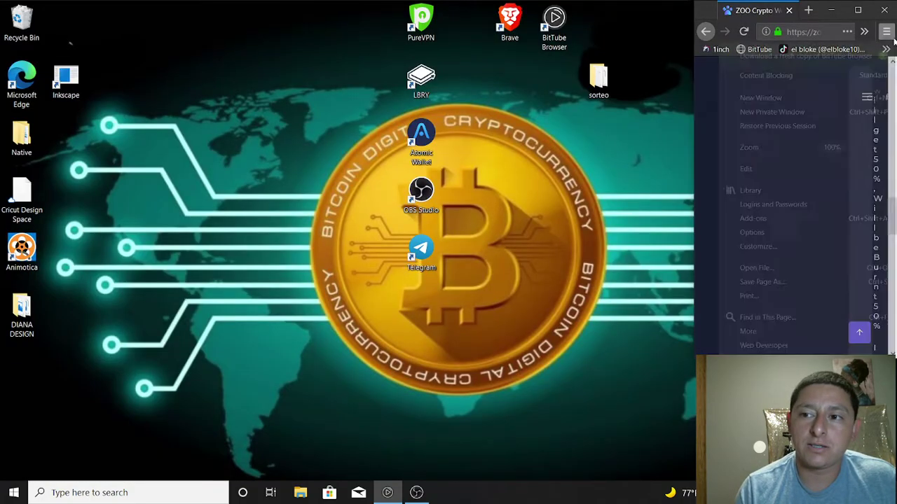
pyautogui.click(858, 9)
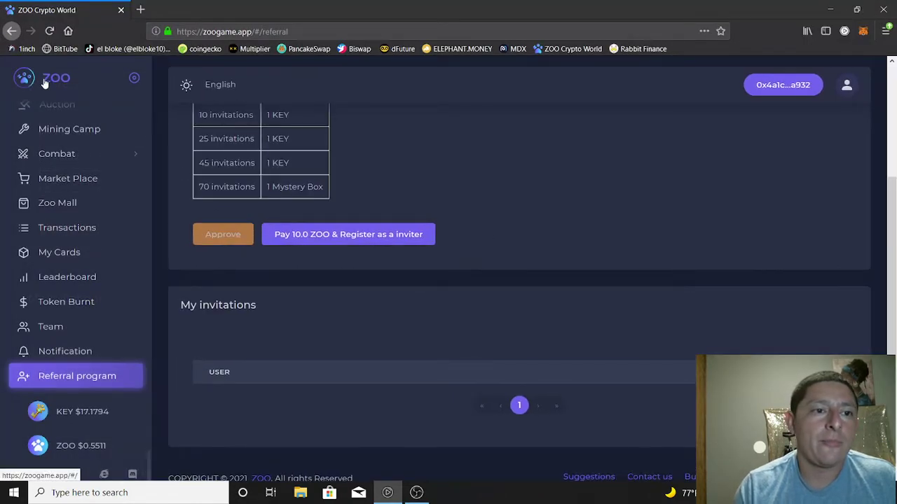
# - Open Biswap in a new browser tab and go to its token exchange page
pyautogui.click(140, 9)
pyautogui.click(356, 49)
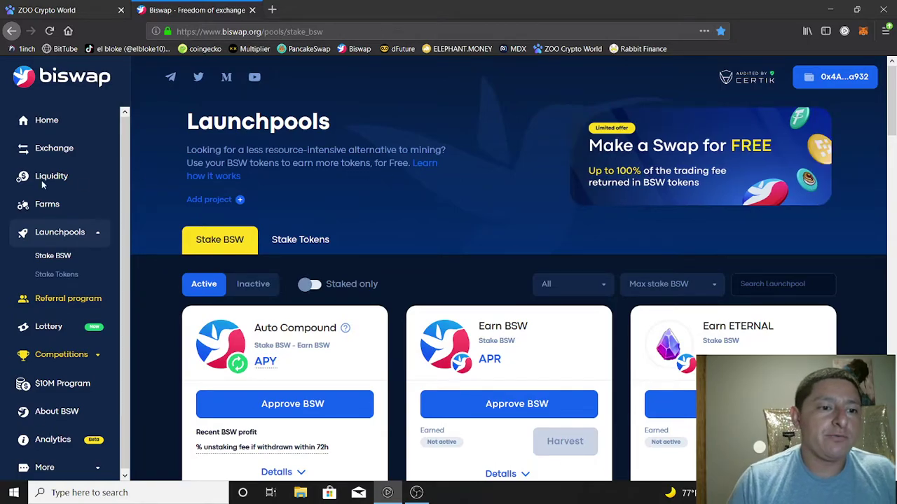
pyautogui.click(52, 150)
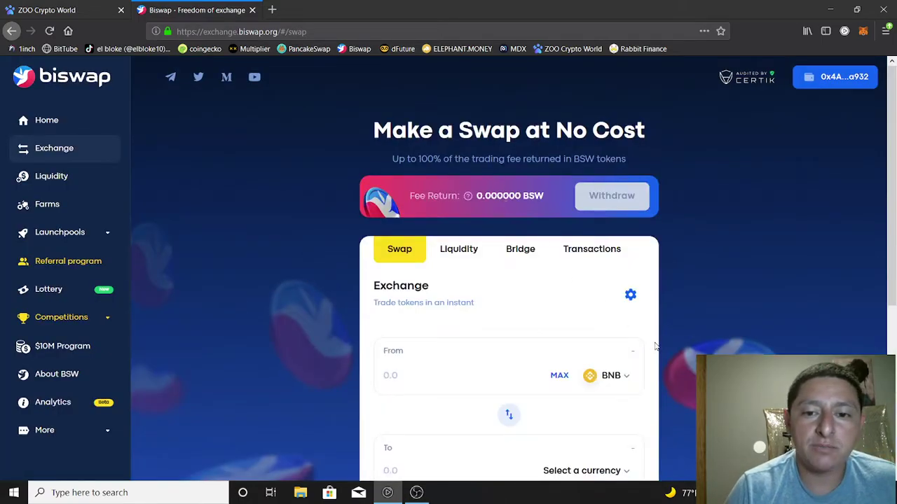
# - Visit Biswap's referral program page and return to the exchange page, twice, to reload the swap form
pyautogui.click(82, 263)
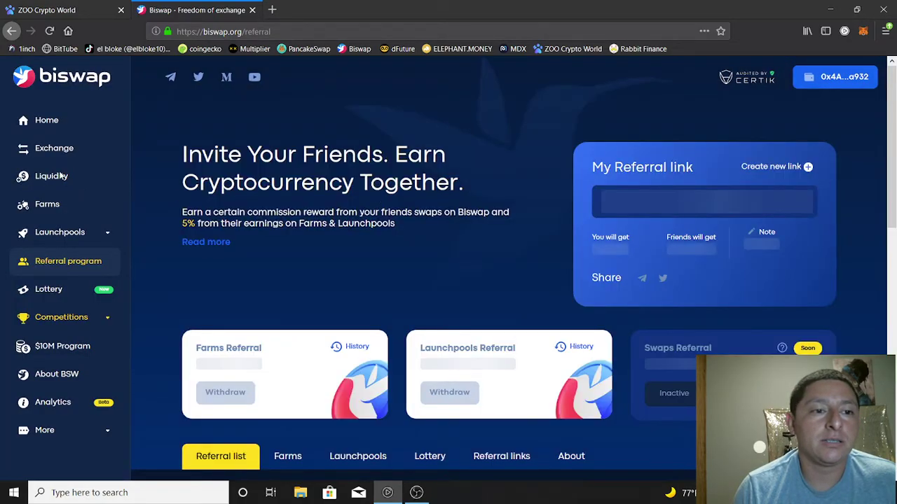
pyautogui.click(51, 152)
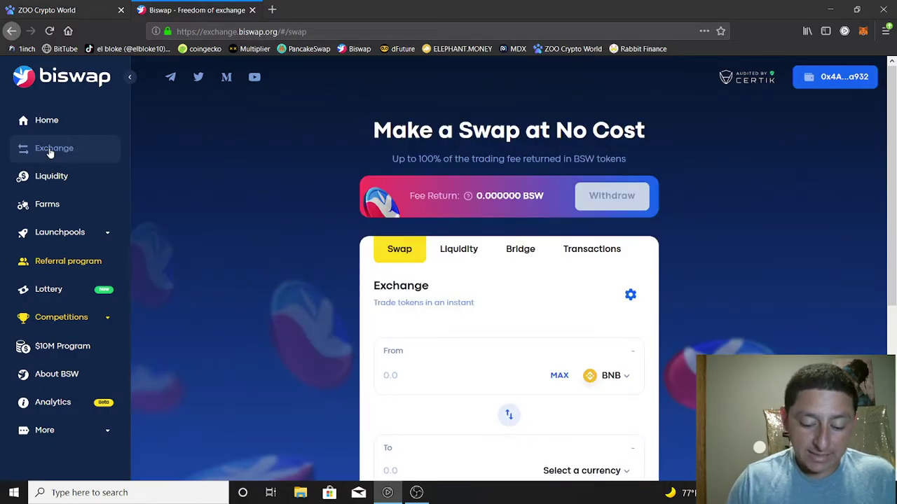
pyautogui.click(56, 260)
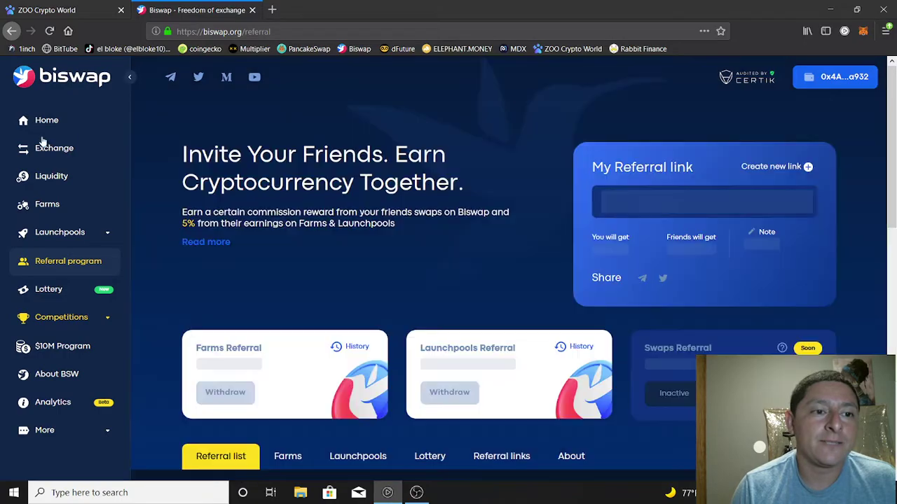
pyautogui.click(48, 152)
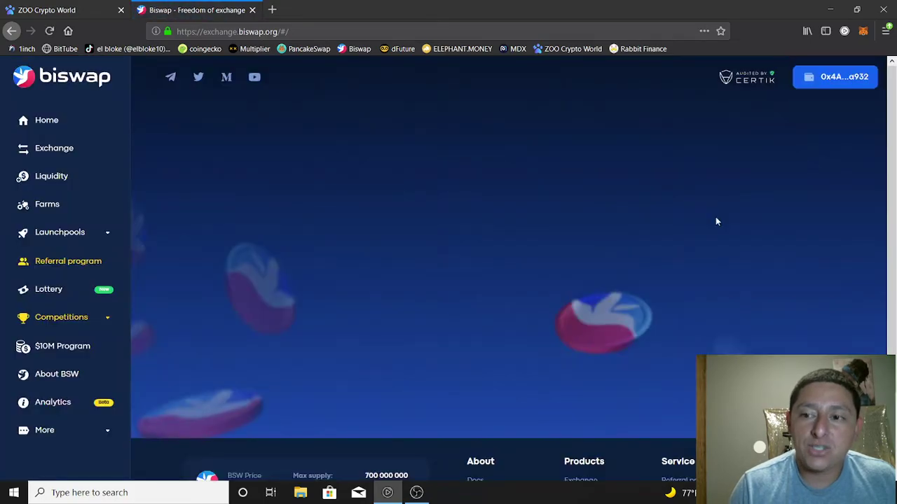
# - Set up the swap to exchange USDT for the ZOO token
pyautogui.scroll(-2, 595, 280)
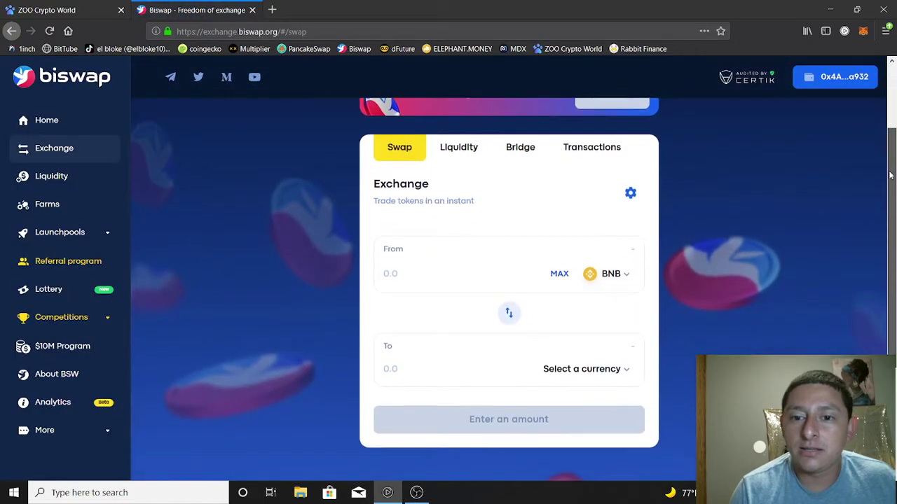
pyautogui.click(610, 273)
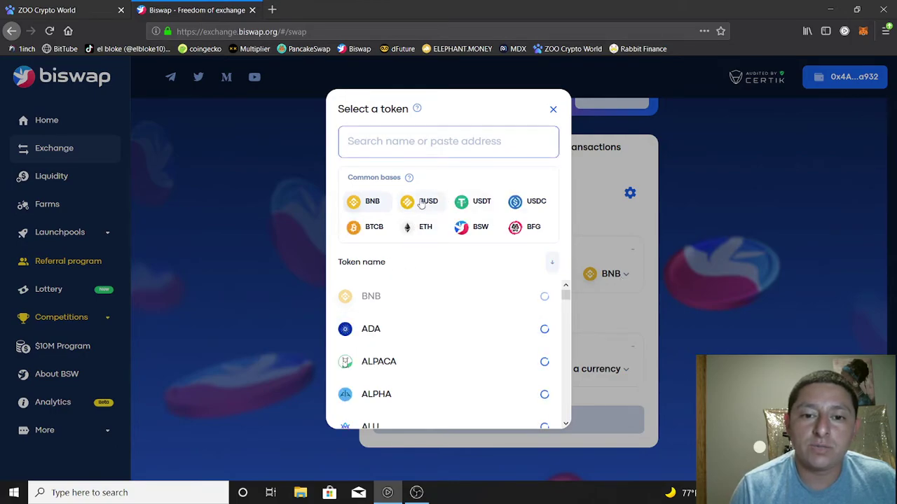
pyautogui.click(481, 202)
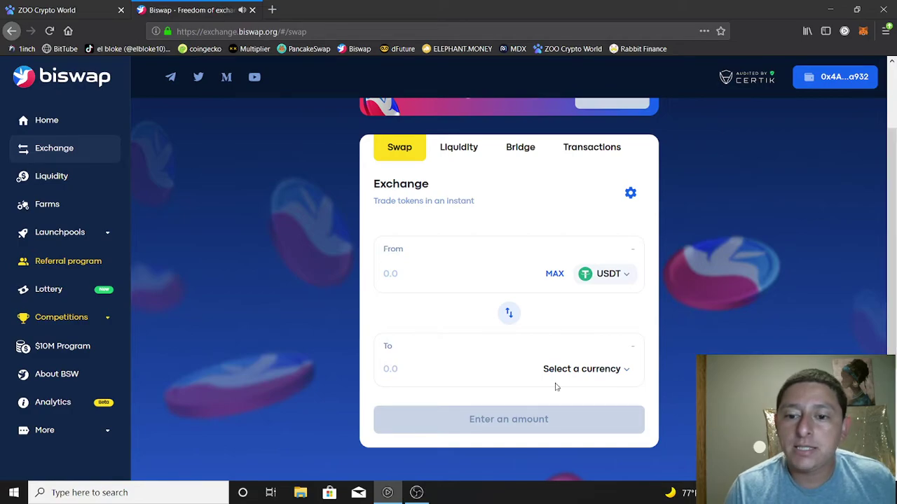
pyautogui.click(619, 370)
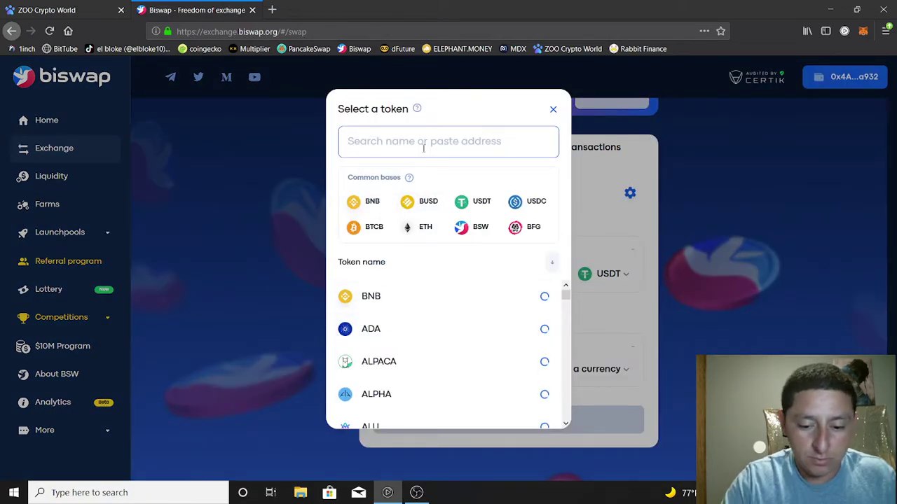
pyautogui.write('ZOO')
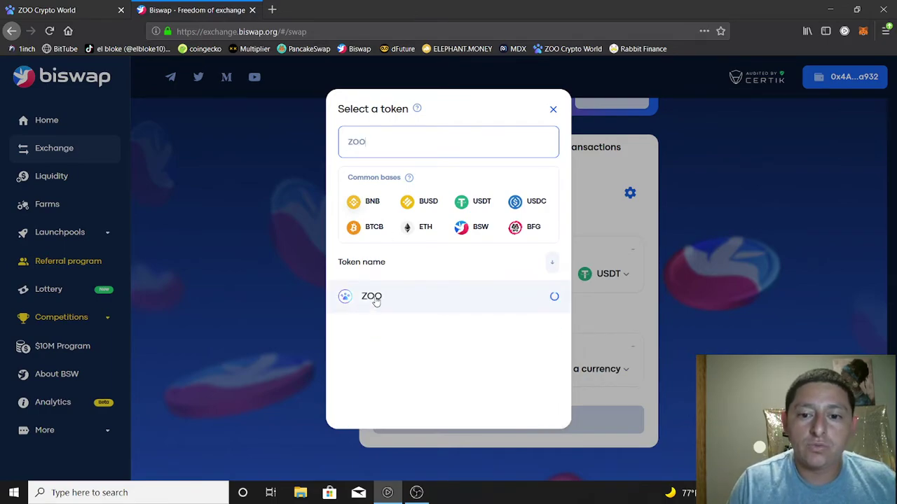
pyautogui.click(376, 299)
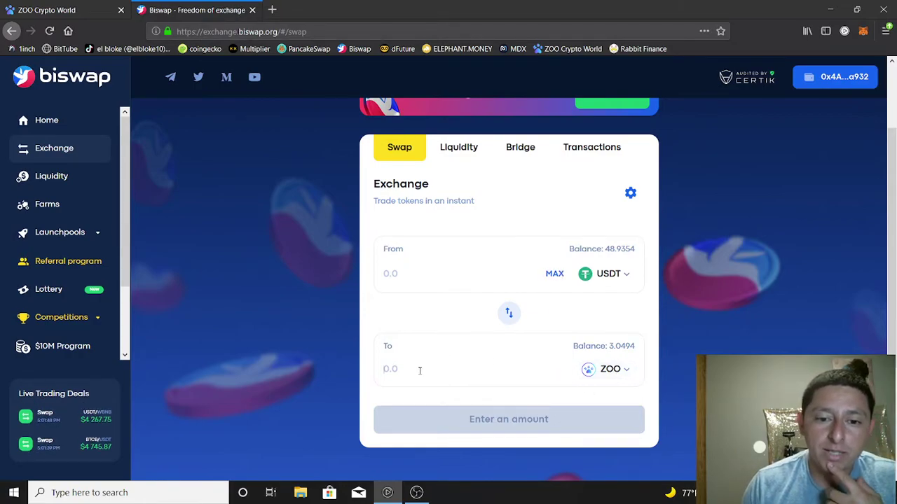
# - Swap USDT for 7 ZOO, approve the transaction in the wallet and dismiss the submission dialog
pyautogui.write('7')
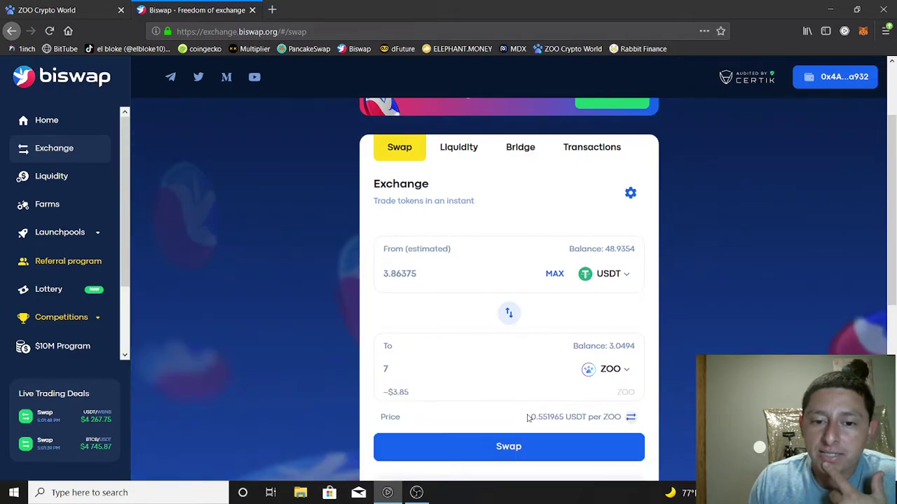
pyautogui.click(513, 449)
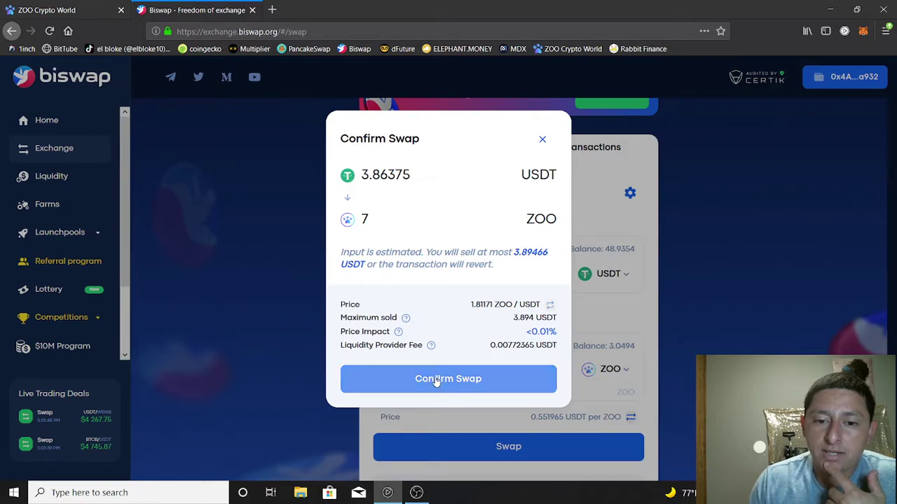
pyautogui.click(436, 381)
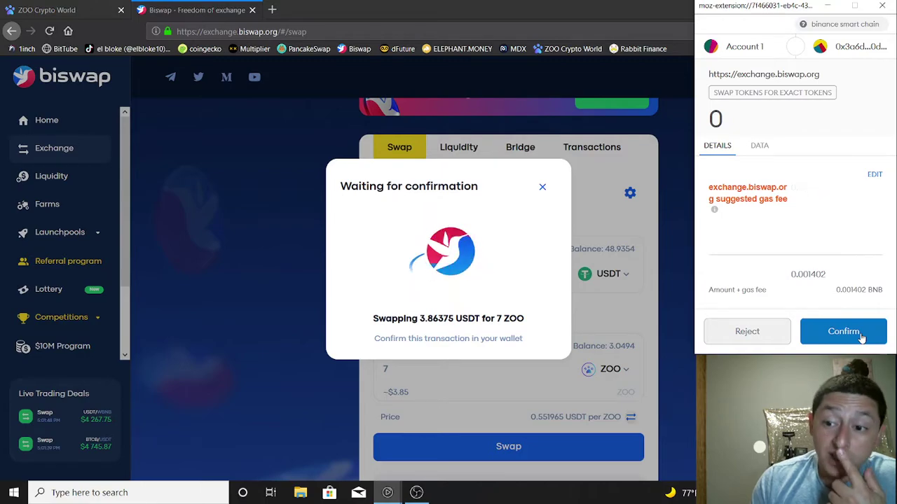
pyautogui.click(860, 336)
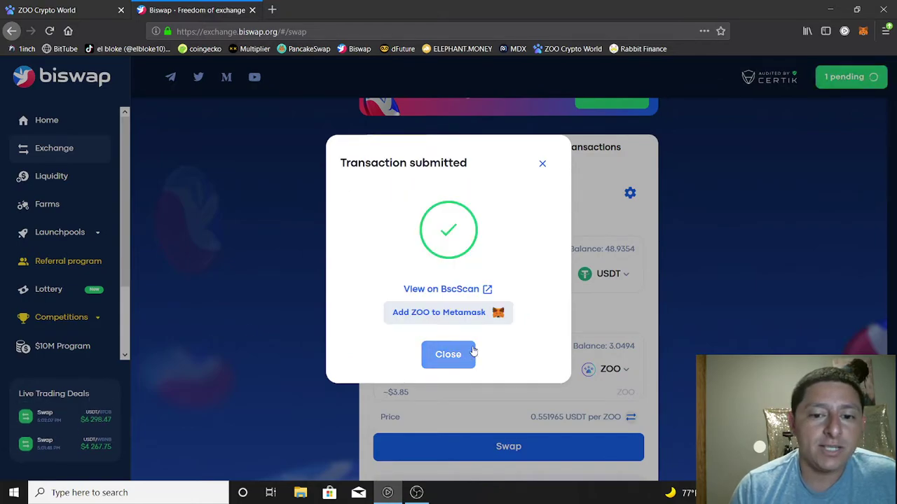
pyautogui.click(435, 315)
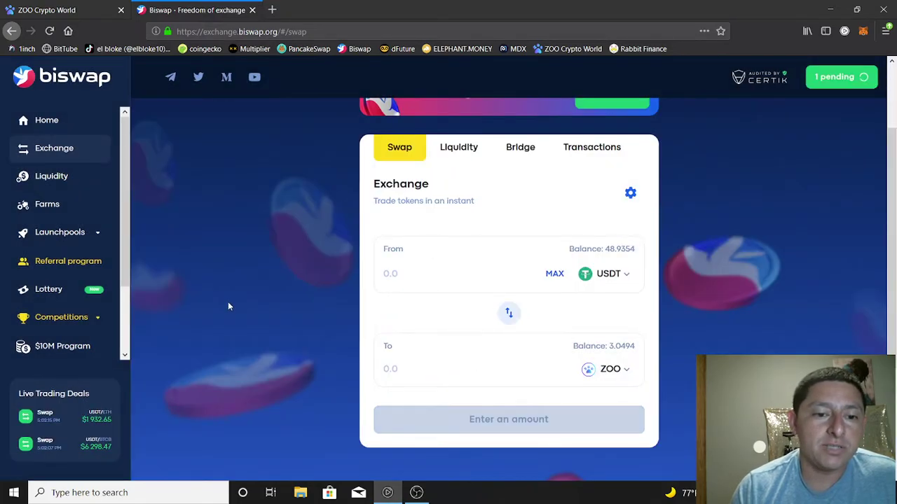
# - Switch to the ZOO Crypto World tab and retry registering as an inviter for 10.0 ZOO, before and after reloading the page
pyautogui.click(84, 5)
pyautogui.click(333, 235)
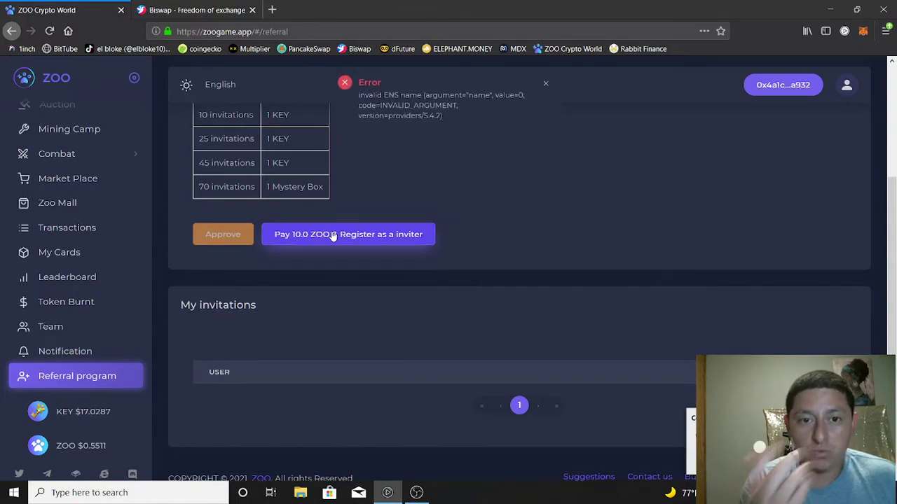
pyautogui.click(546, 86)
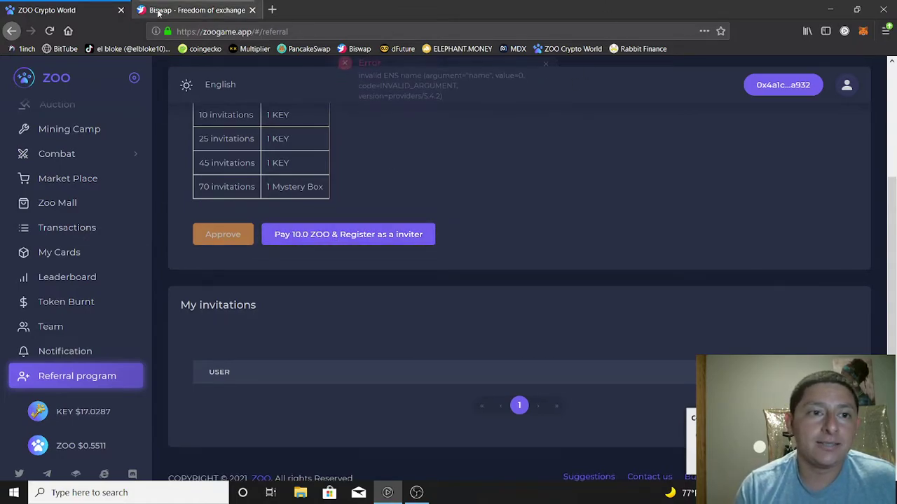
pyautogui.click(49, 31)
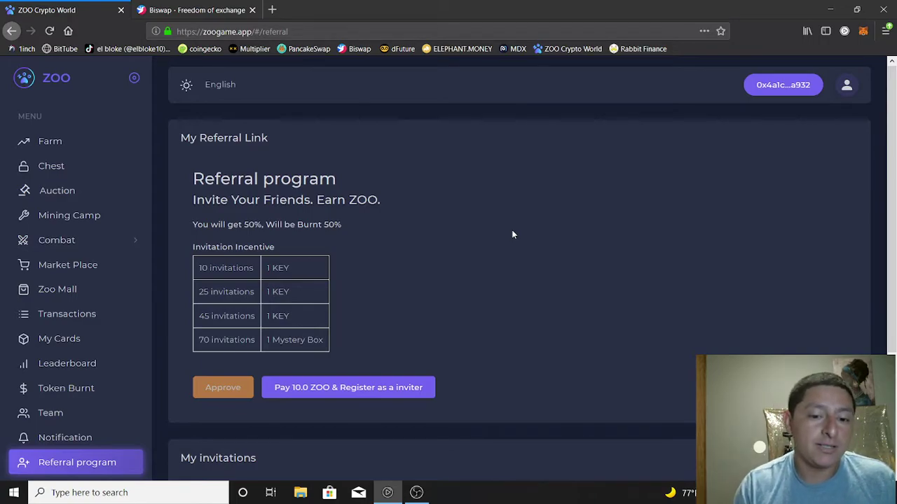
pyautogui.click(351, 390)
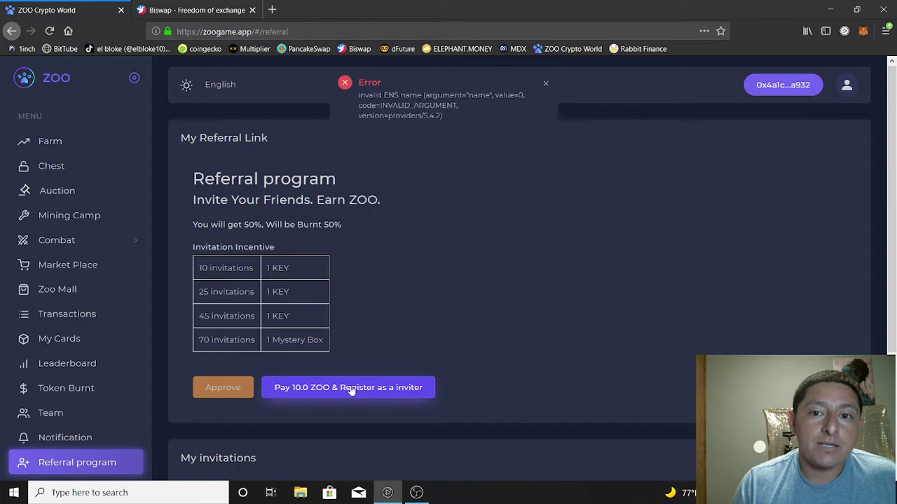
pyautogui.click(546, 84)
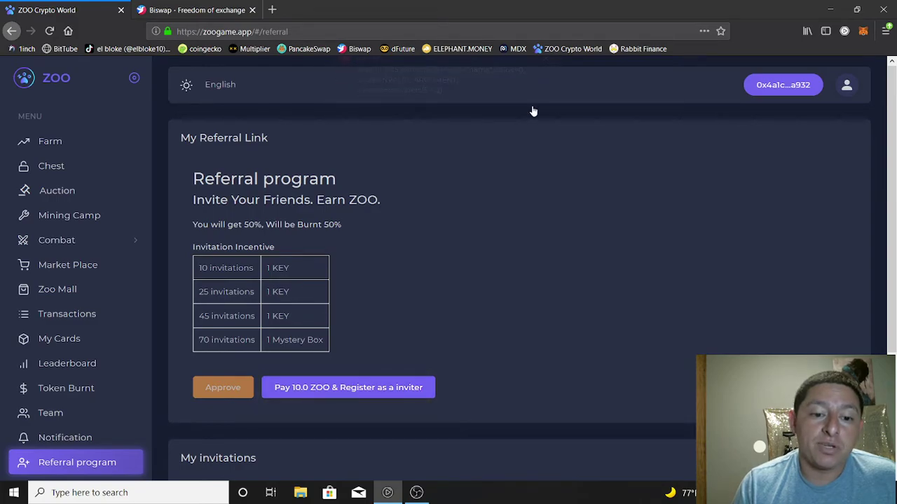
# - Open ZOO's Farm page and examine the ZOO-BUSD LP pool, including its staked amount
pyautogui.click(53, 142)
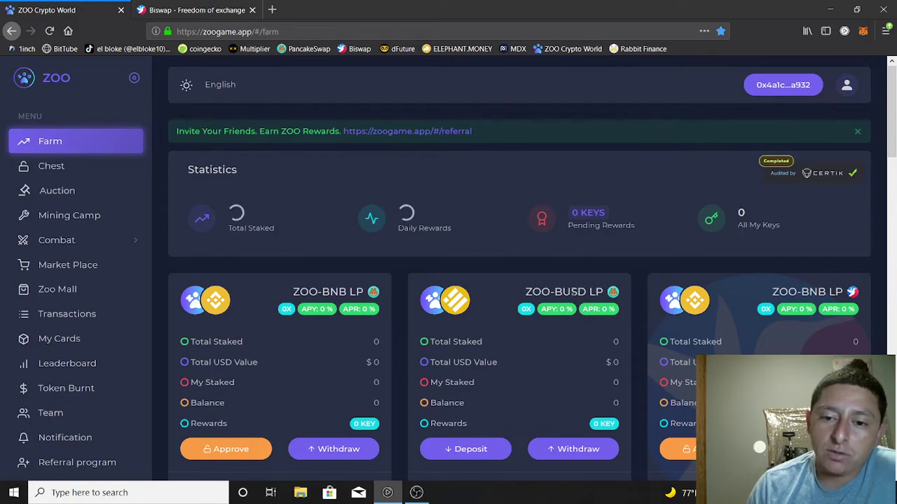
pyautogui.moveTo(558, 293); pyautogui.dragTo(592, 294)
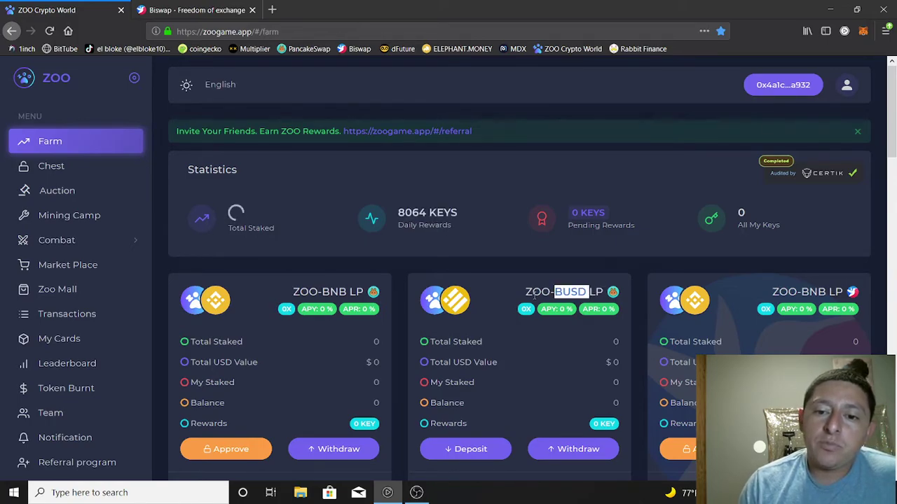
pyautogui.click(524, 298)
pyautogui.moveTo(524, 298); pyautogui.dragTo(608, 294)
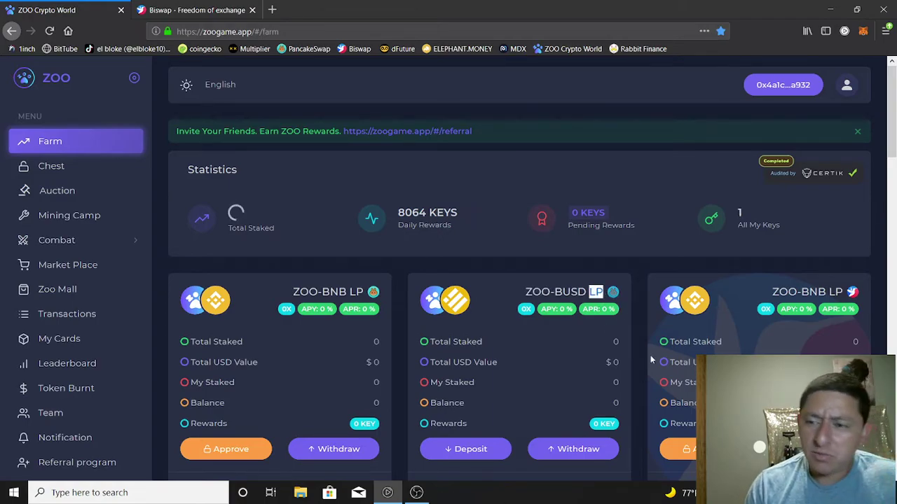
pyautogui.moveTo(893, 137); pyautogui.dragTo(894, 181)
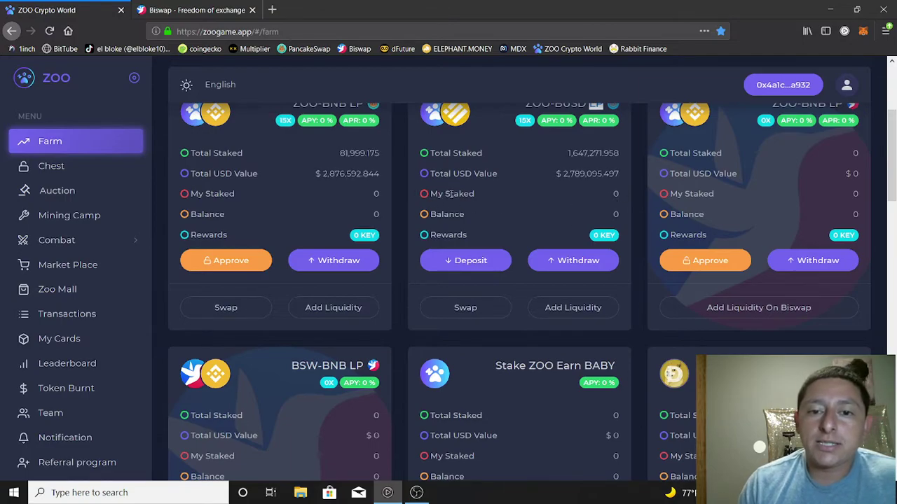
pyautogui.moveTo(449, 194); pyautogui.dragTo(597, 190)
pyautogui.doubleClick(628, 198)
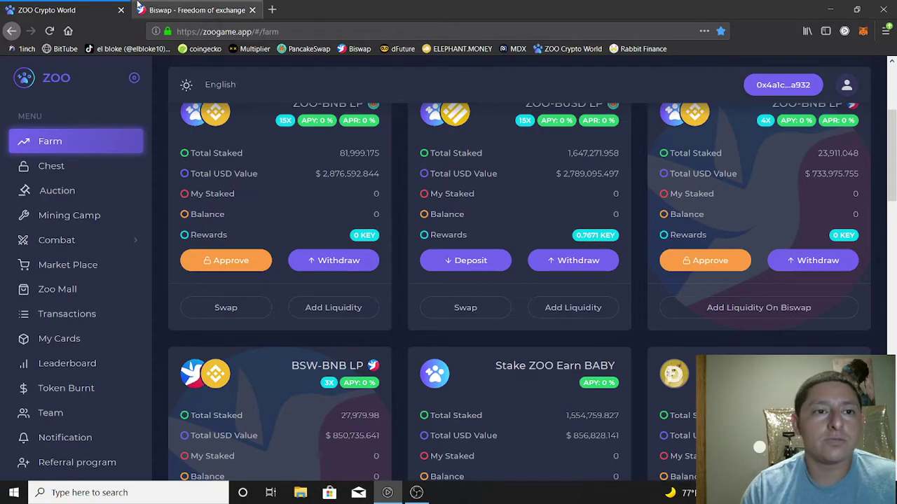
# - Switch to the Biswap tab and quote a swap of 0.78 KEY for ZOO
pyautogui.click(173, 8)
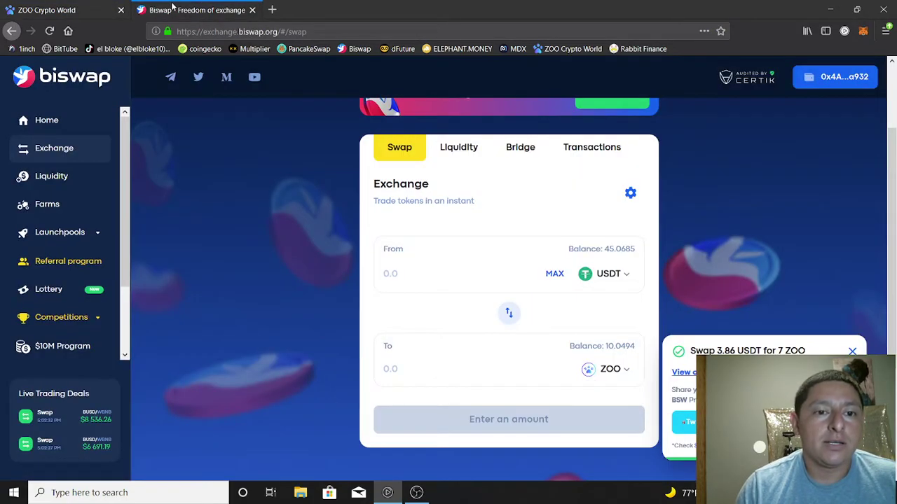
pyautogui.click(623, 275)
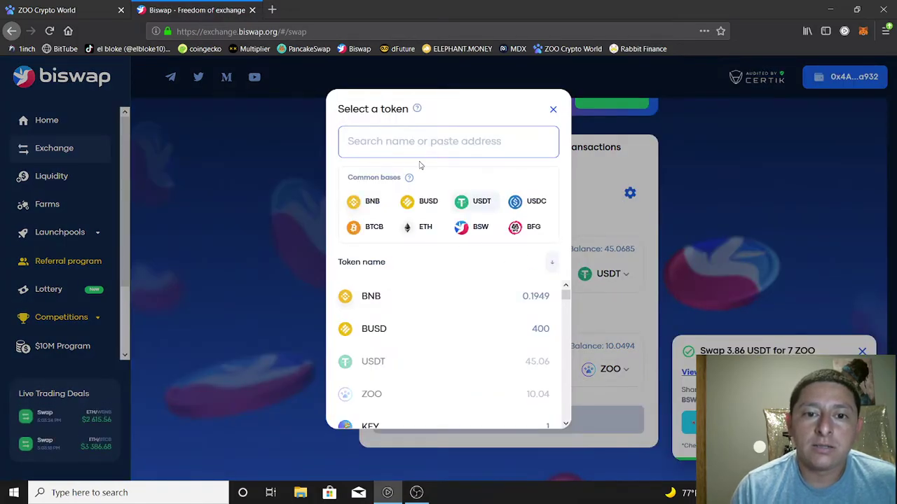
pyautogui.write('key')
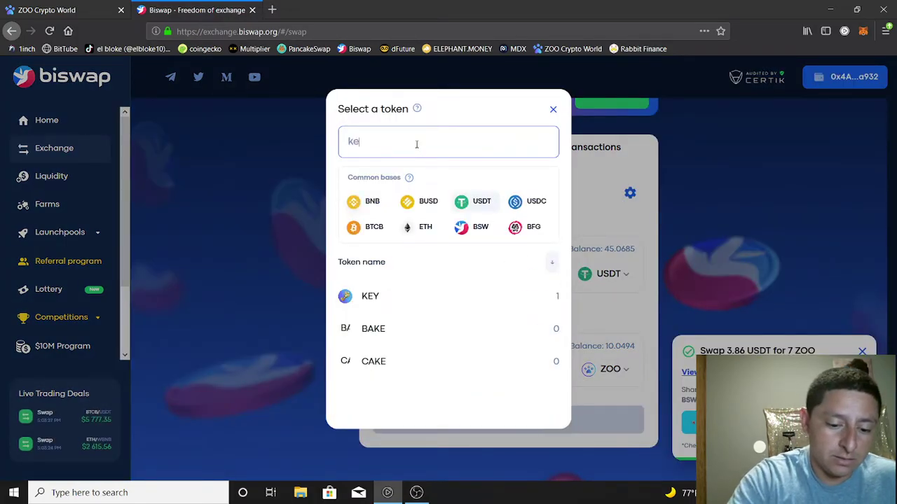
pyautogui.click(368, 297)
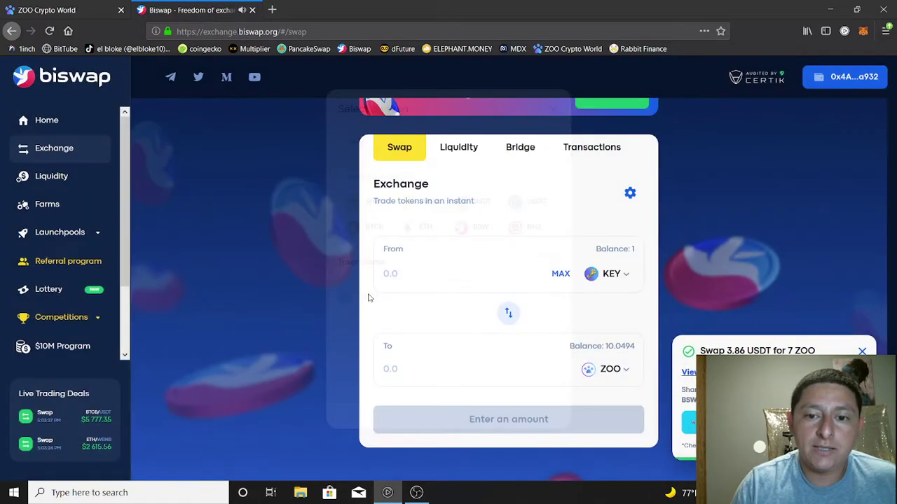
pyautogui.click(401, 273)
pyautogui.write('0.78')
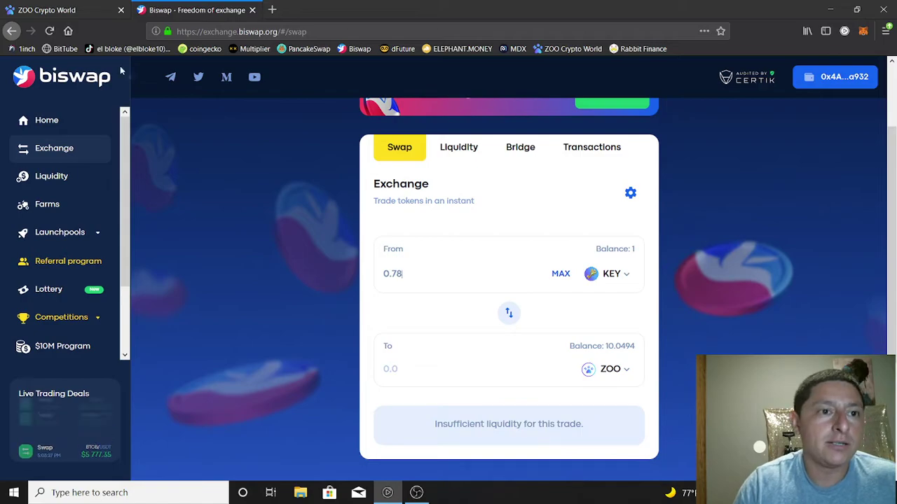
# - Check the farm's KEY reward in the ZOO Crypto World tab and quote 0.76 KEY against BUSD on Biswap
pyautogui.click(86, 7)
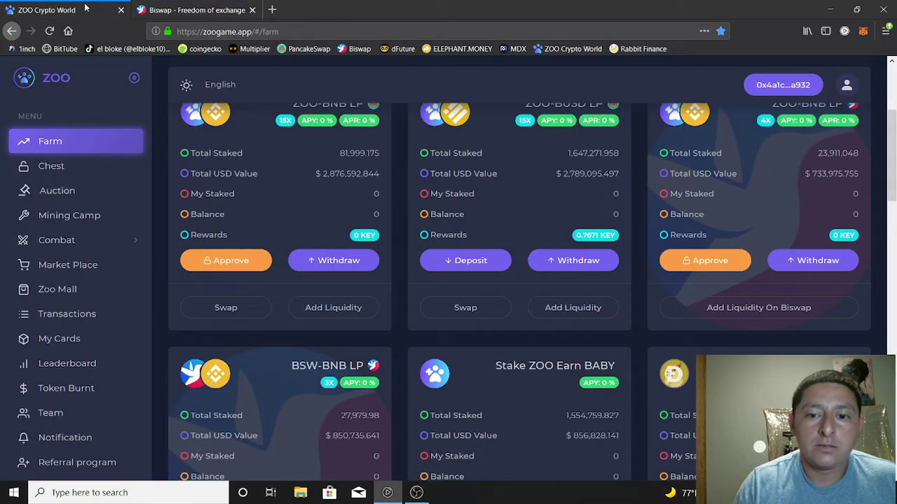
pyautogui.click(168, 8)
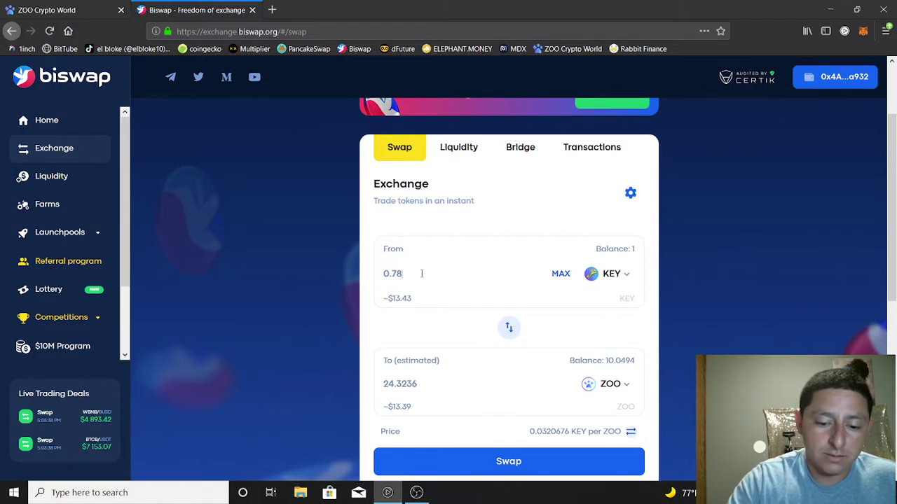
pyautogui.press('BackSpace')
pyautogui.write('6')
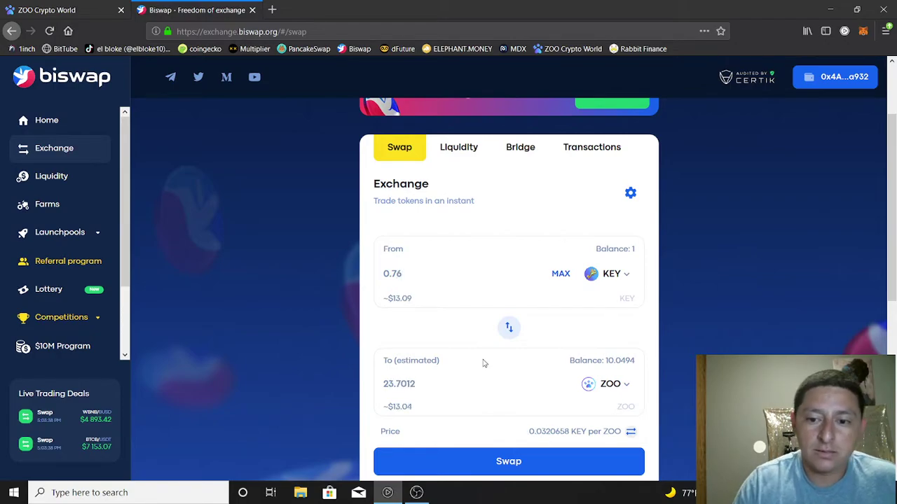
pyautogui.click(610, 384)
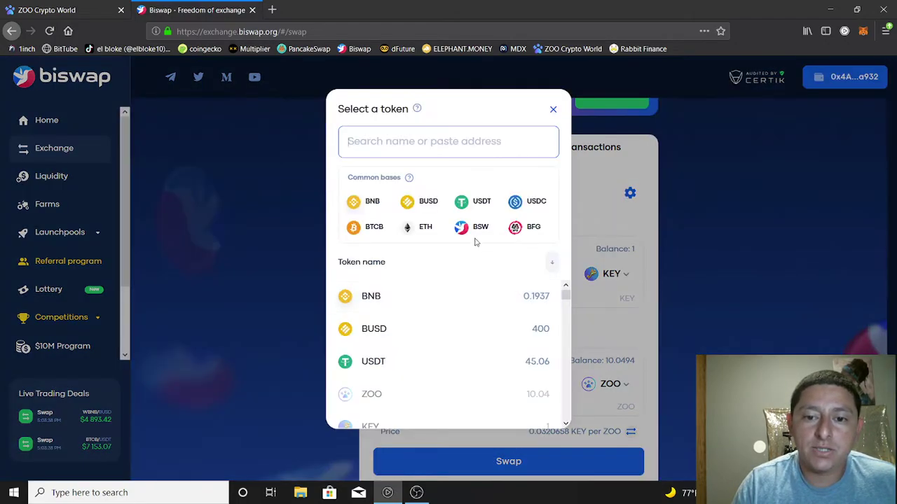
pyautogui.click(428, 202)
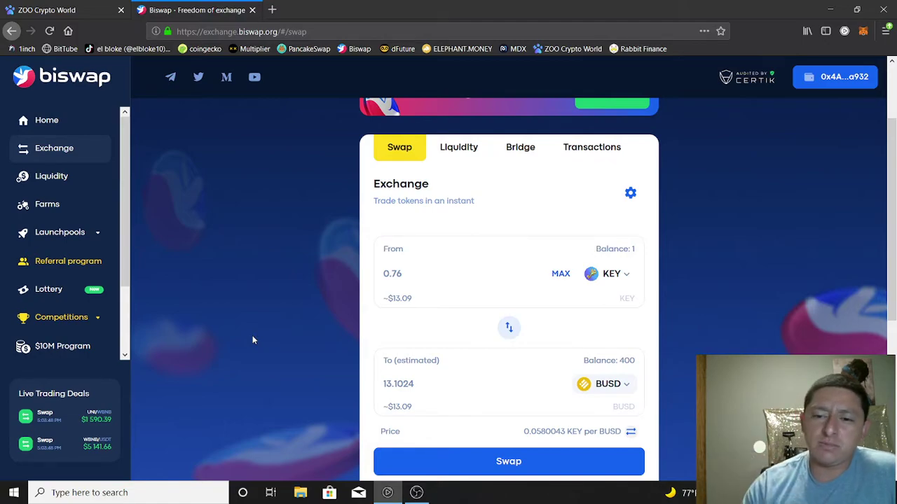
pyautogui.doubleClick(623, 362)
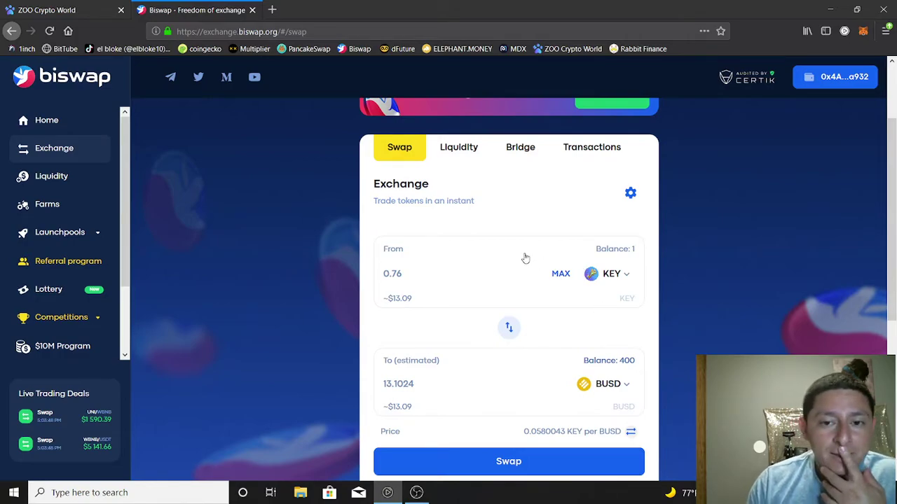
pyautogui.click(664, 375)
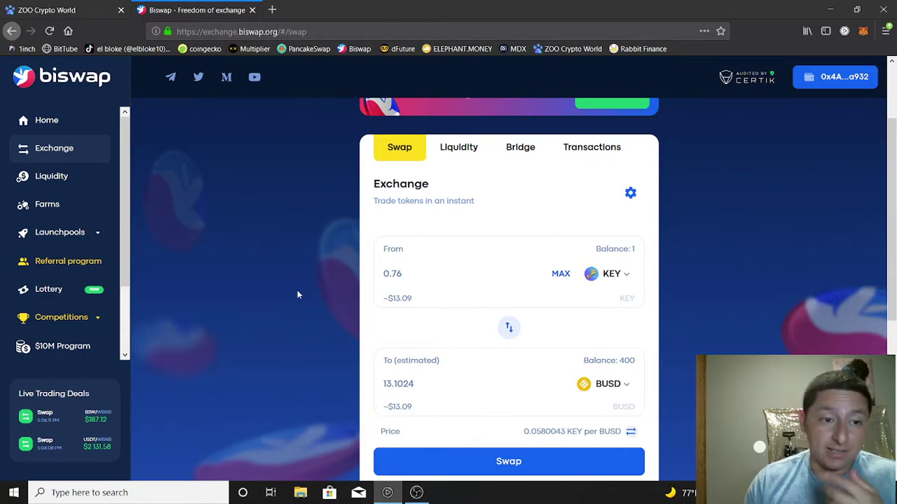
# - Return to the ZOO Crypto World tab and examine the ZOO-BUSD LP pool's paired tokens, staked amount and rewards
pyautogui.click(84, 10)
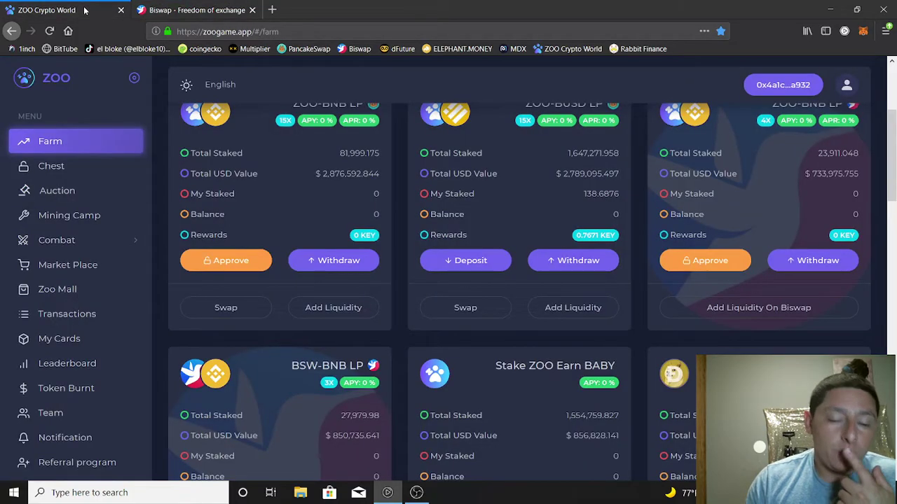
pyautogui.scroll(5, 891, 160)
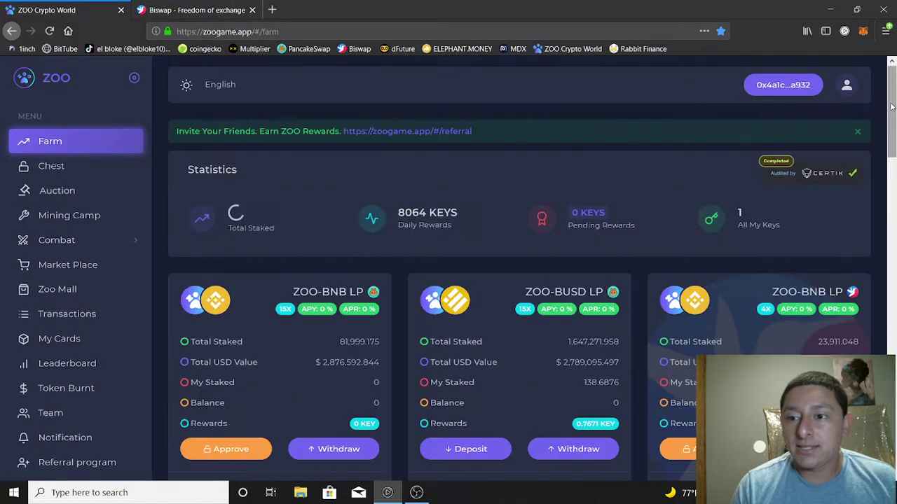
pyautogui.scroll(-2, 892, 140)
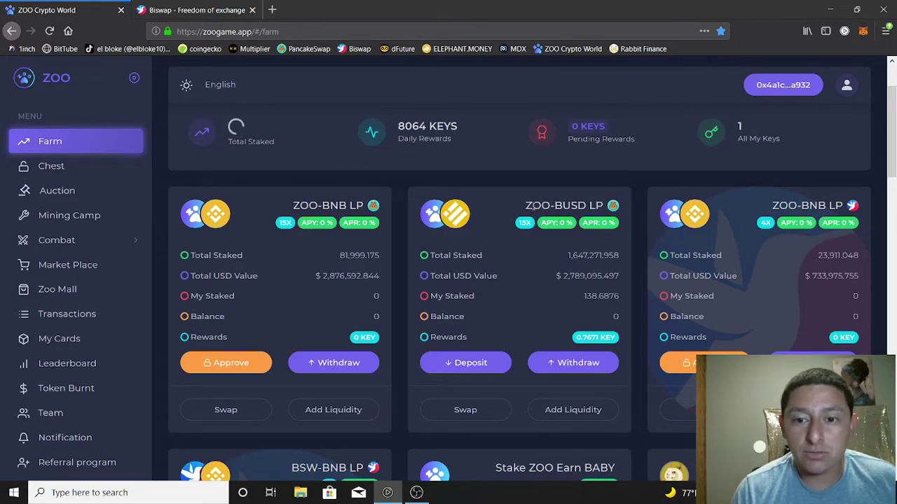
pyautogui.doubleClick(550, 206)
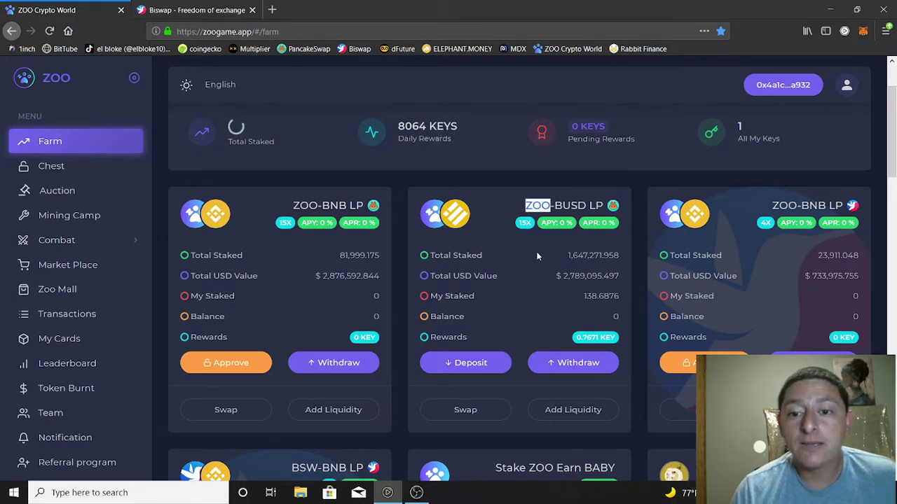
pyautogui.moveTo(560, 205); pyautogui.dragTo(587, 205)
pyautogui.moveTo(525, 205); pyautogui.dragTo(551, 205)
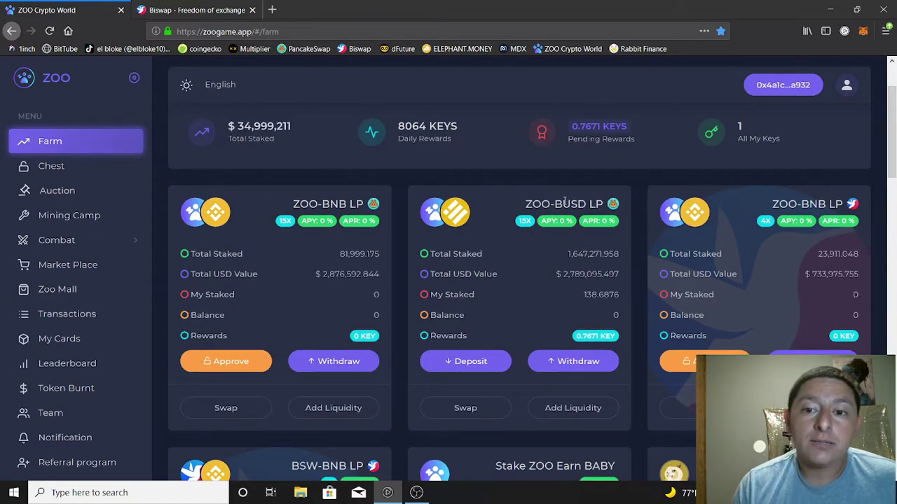
pyautogui.doubleClick(558, 204)
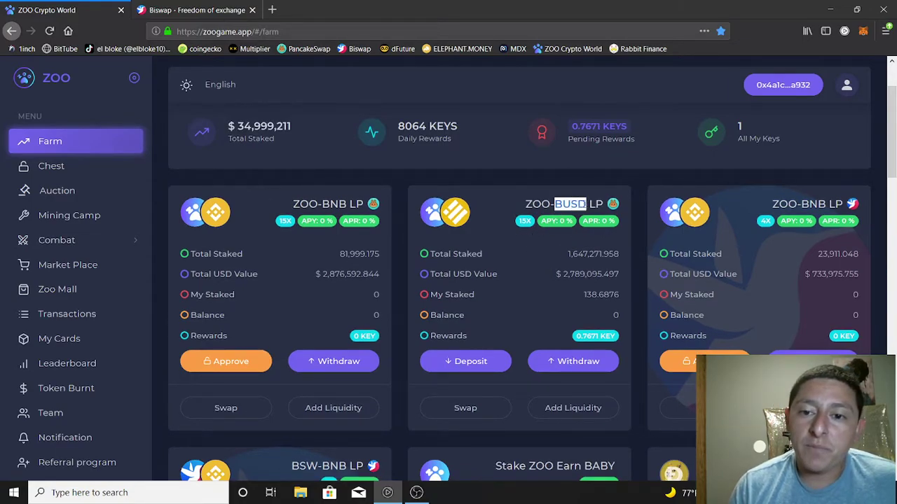
pyautogui.moveTo(526, 204); pyautogui.dragTo(550, 204)
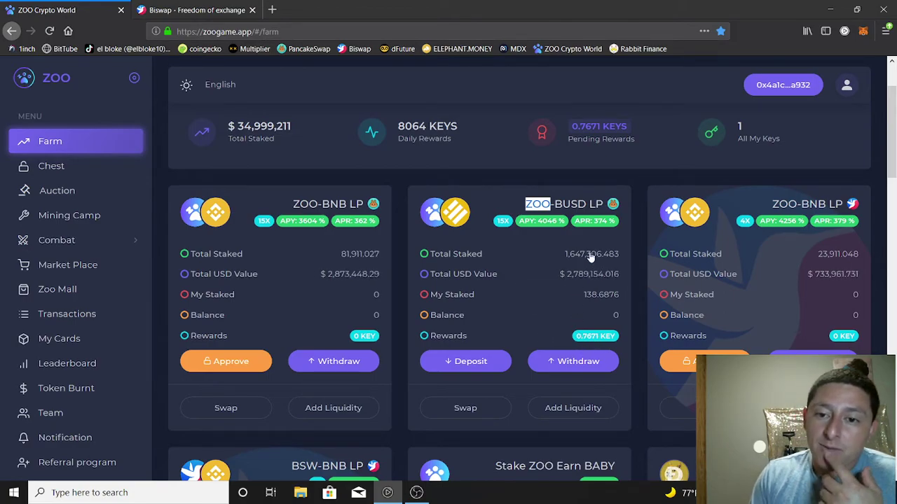
pyautogui.click(520, 188)
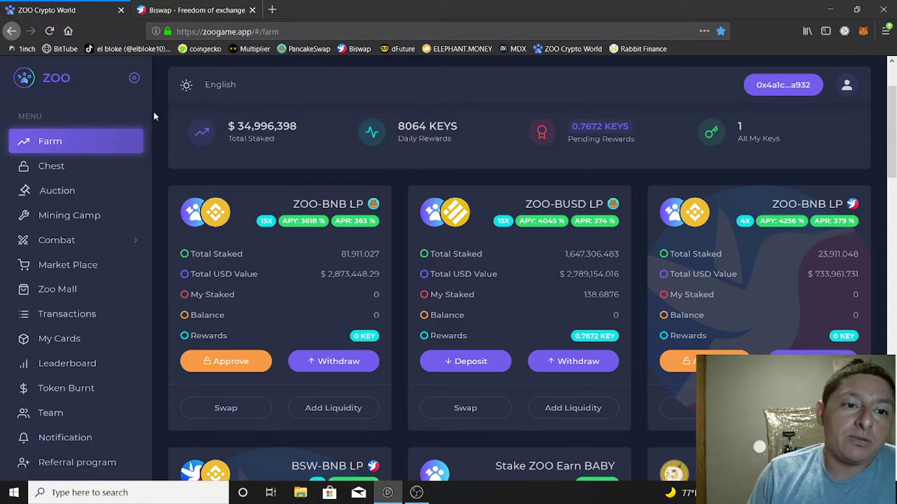
# - Reveal the KEY and ZOO token prices and look over the farm pools, including the BUSD side of ZOO-BUSD LP
pyautogui.moveTo(147, 112); pyautogui.dragTo(145, 484)
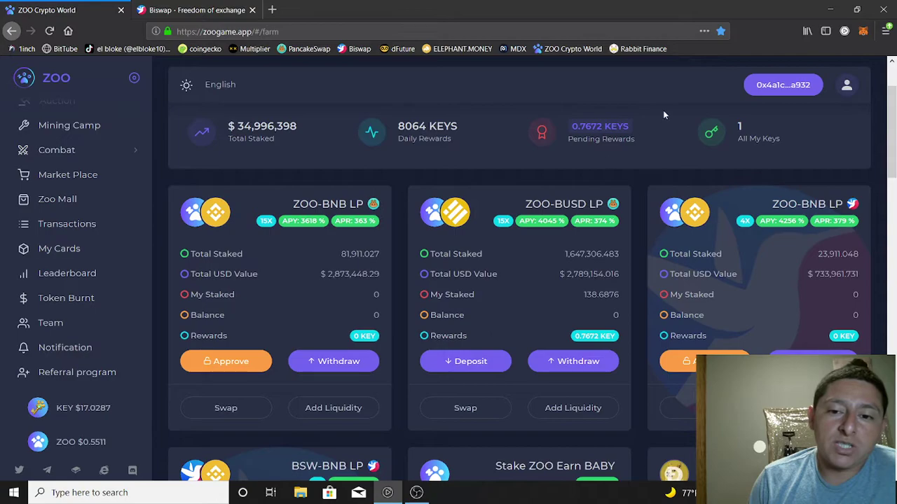
pyautogui.scroll(-5, 513, 356)
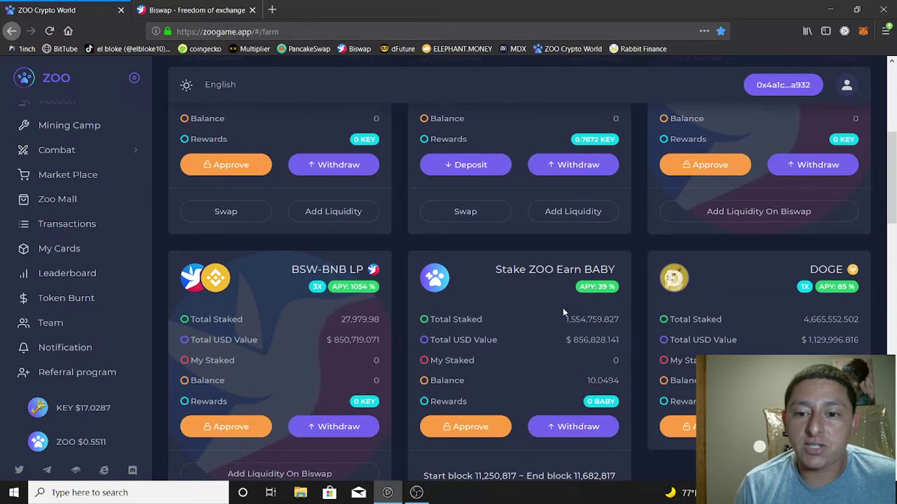
pyautogui.scroll(5, 688, 186)
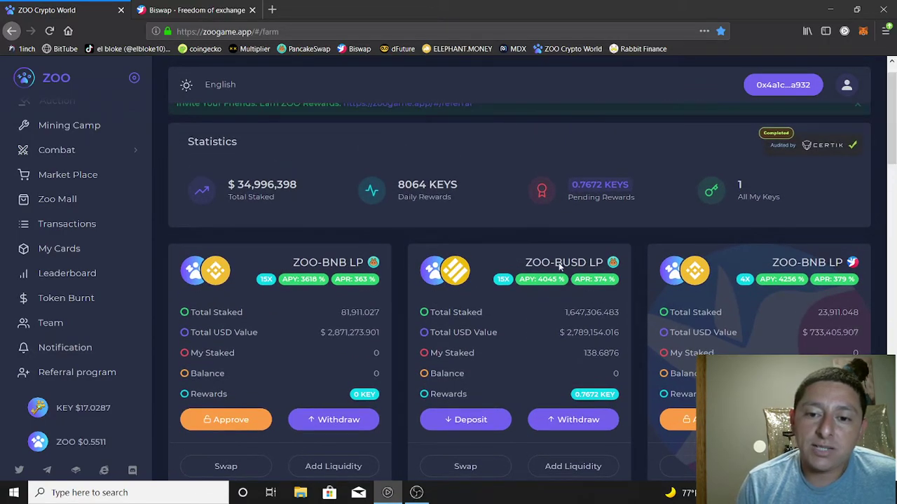
pyautogui.moveTo(555, 263); pyautogui.dragTo(592, 262)
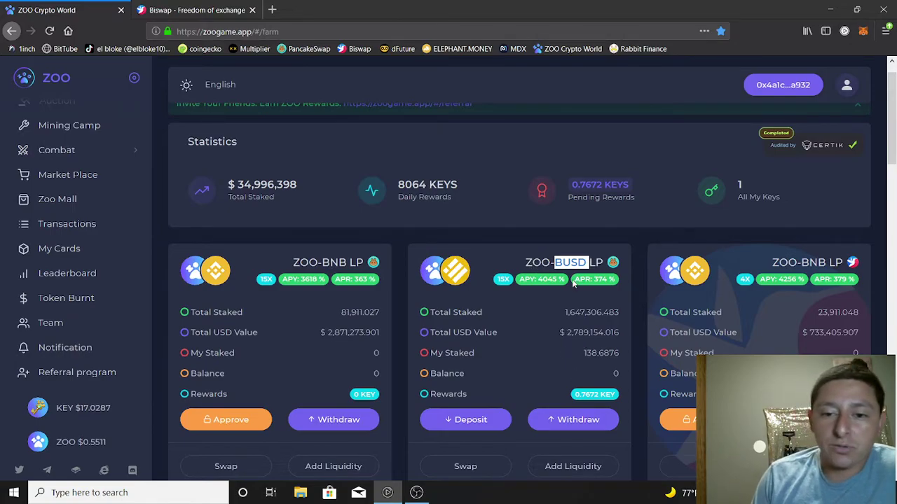
pyautogui.click(158, 316)
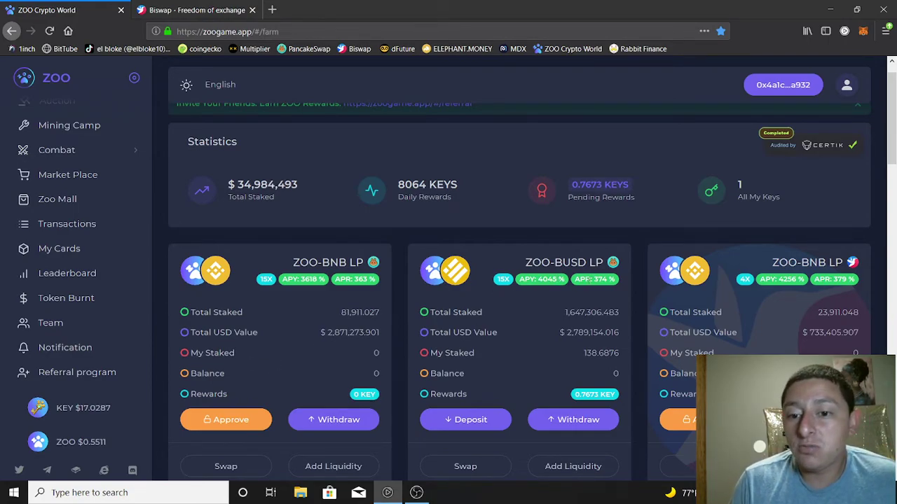
# - Compare the ZOO-BUSD LP pool's APR and APY with the APY of the Biswap ZOO-BNB LP pool
pyautogui.moveTo(594, 279); pyautogui.dragTo(618, 280)
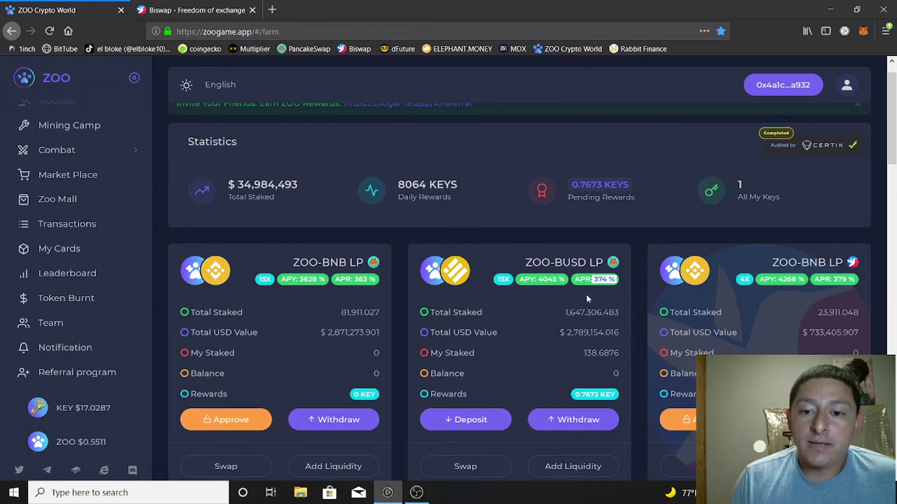
pyautogui.moveTo(539, 279); pyautogui.dragTo(553, 280)
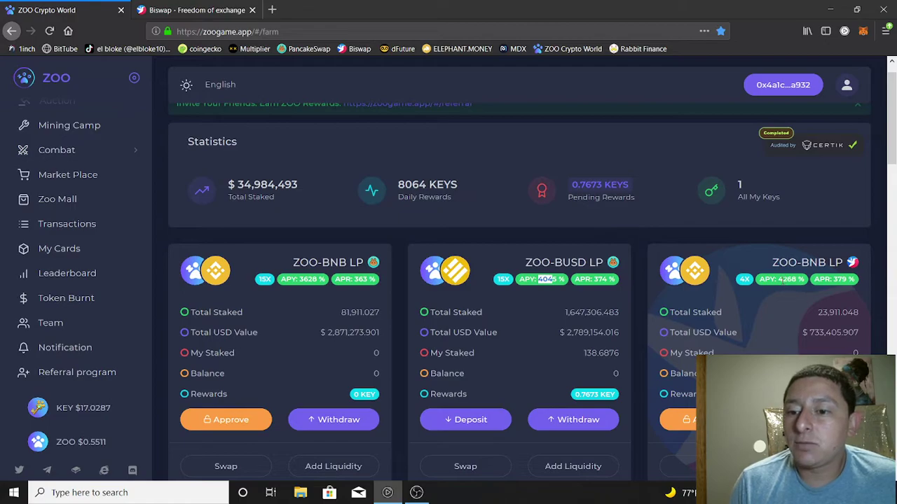
pyautogui.moveTo(781, 280); pyautogui.dragTo(798, 282)
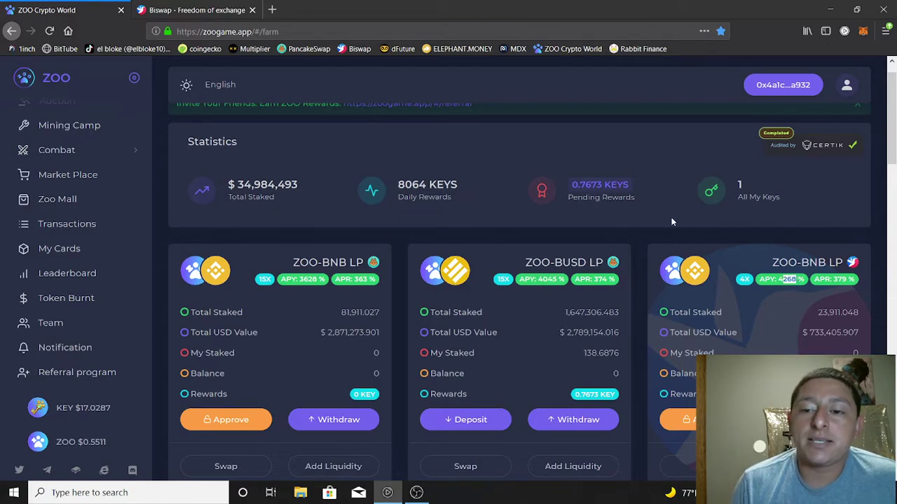
pyautogui.click(616, 228)
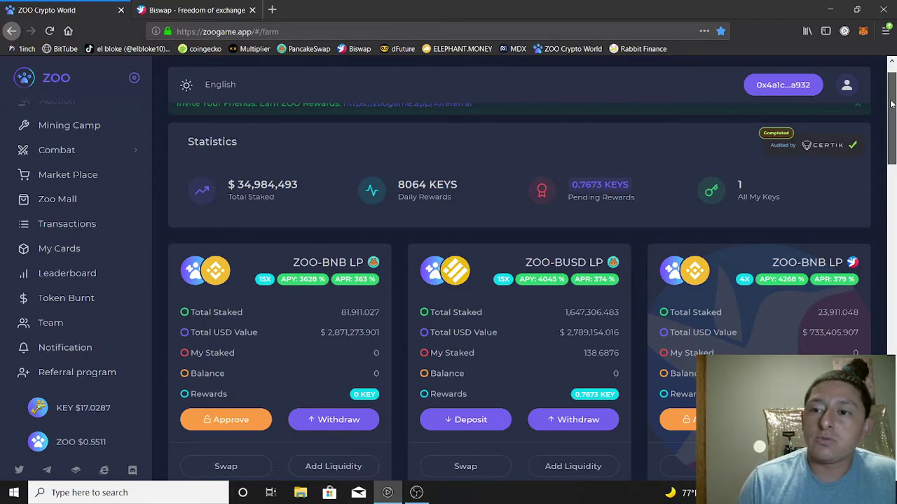
pyautogui.scroll(1, 631, 168)
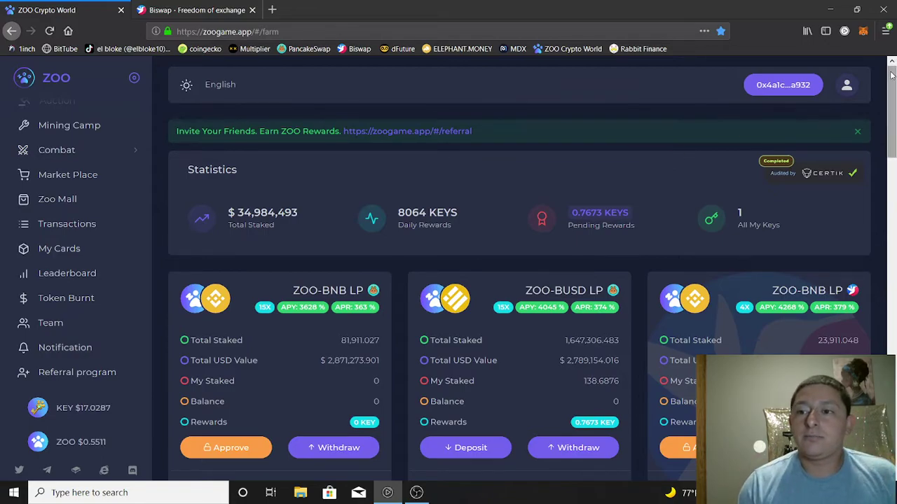
# - Look over the stablecoin and single-token pools further down the Farm page, focusing on USDC
pyautogui.moveTo(892, 84); pyautogui.dragTo(891, 349)
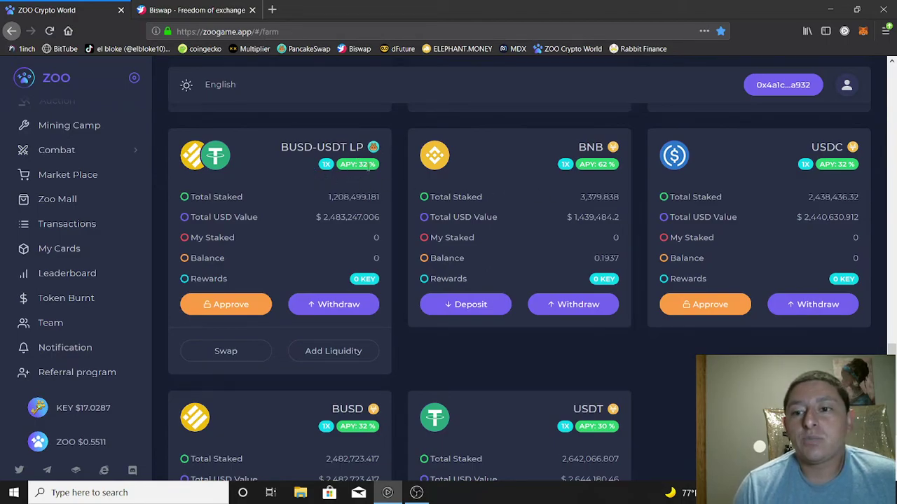
pyautogui.moveTo(817, 146); pyautogui.dragTo(851, 149)
pyautogui.click(811, 145)
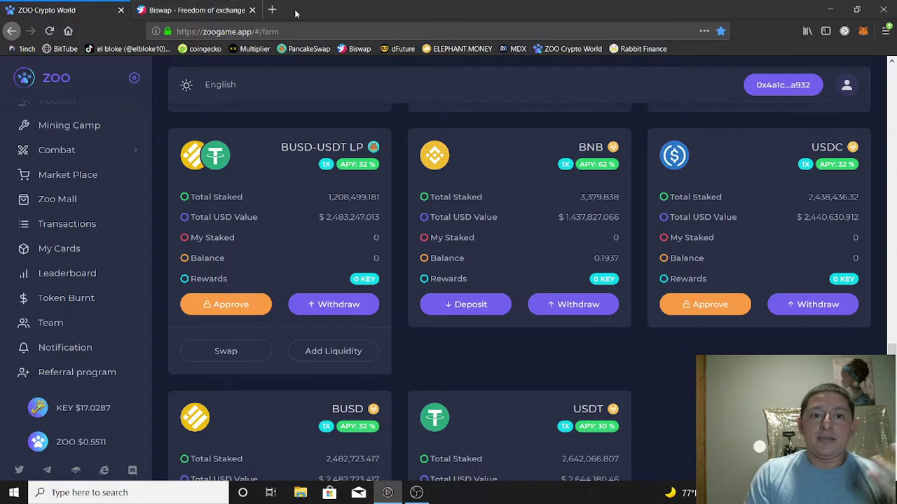
# - Close the Biswap tab and open the MetaMask wallet to view the account's BNB balance and activity
pyautogui.click(862, 31)
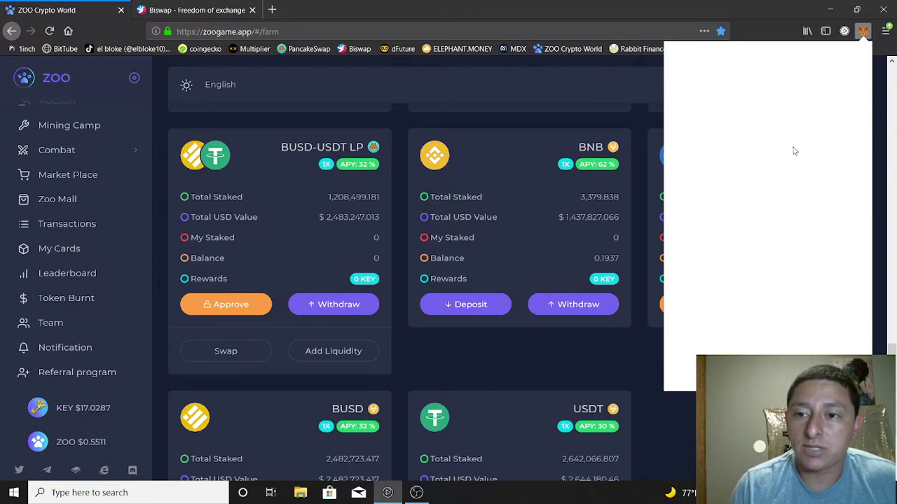
pyautogui.click(253, 10)
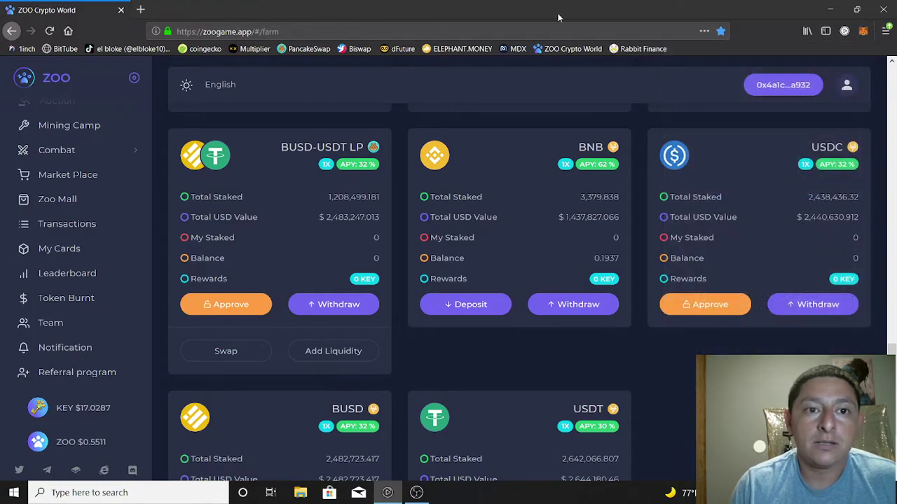
pyautogui.click(864, 32)
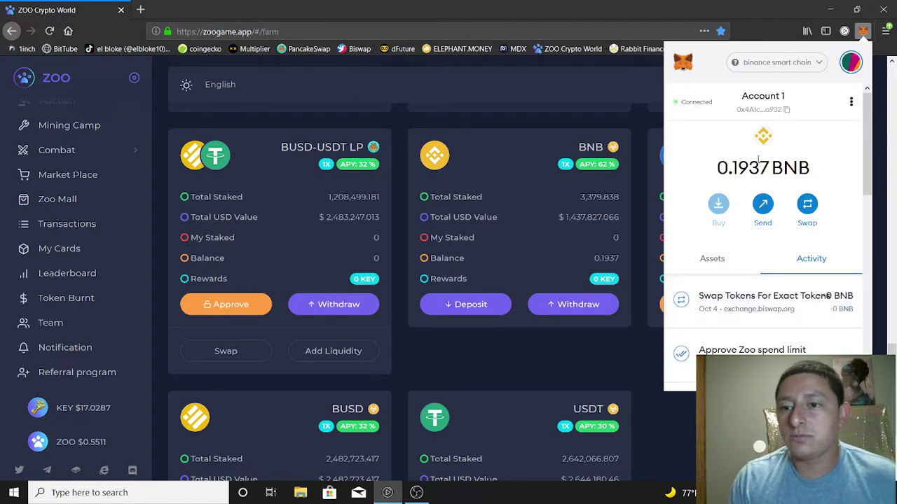
# - Open the MetaMask wallet in its expanded full-page view and show the account's assets
pyautogui.click(851, 105)
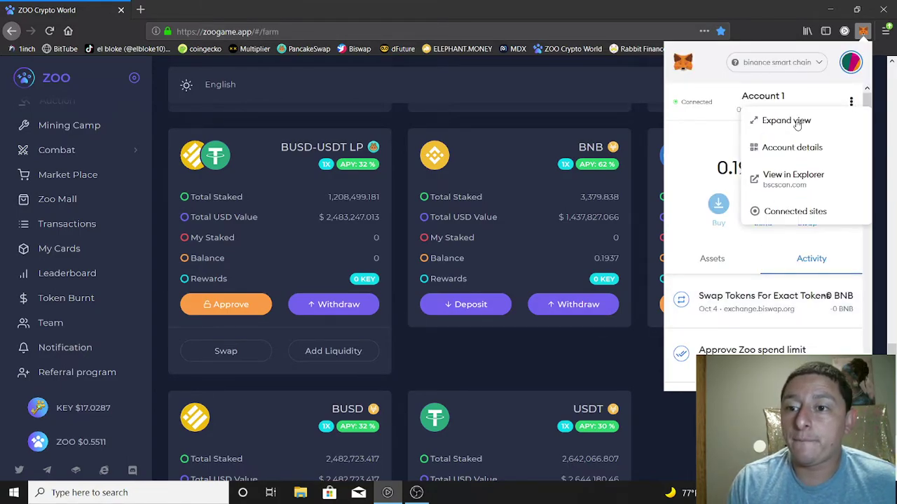
pyautogui.click(797, 124)
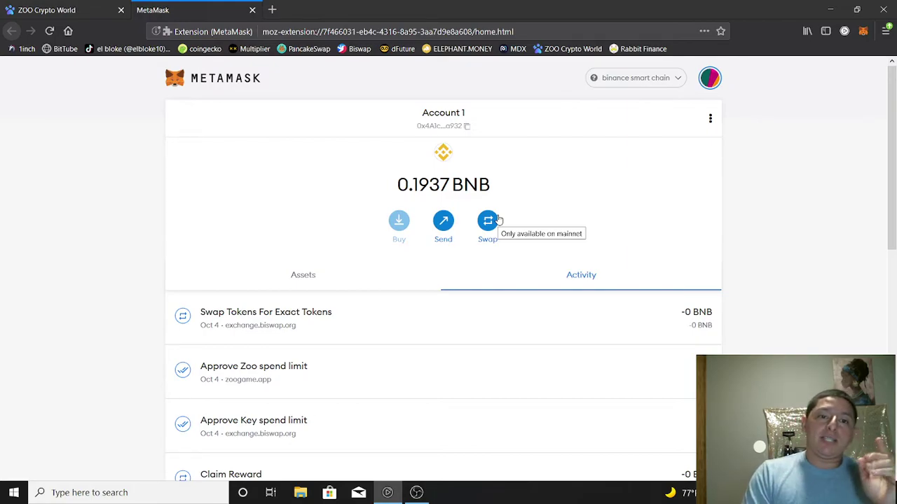
pyautogui.click(310, 288)
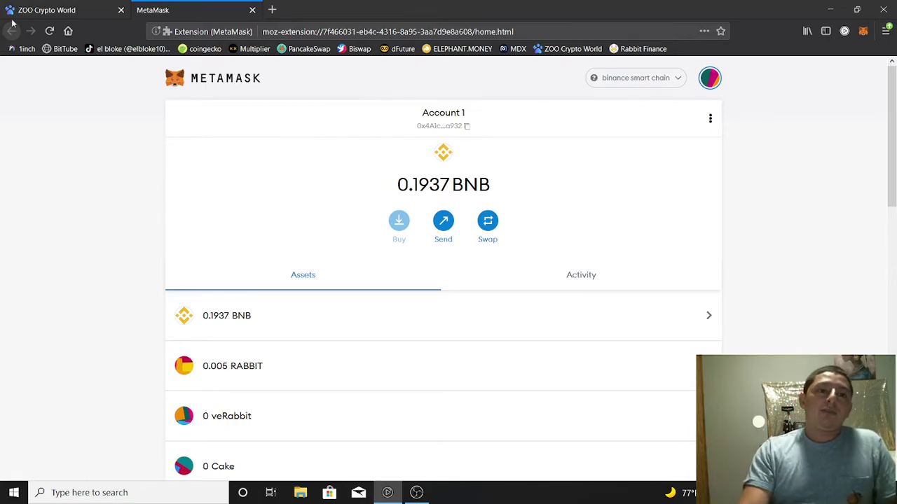
# - Return to the ZOO Farm page and review the USDC pool's APY alongside the other LP and single-token pools
pyautogui.click(47, 11)
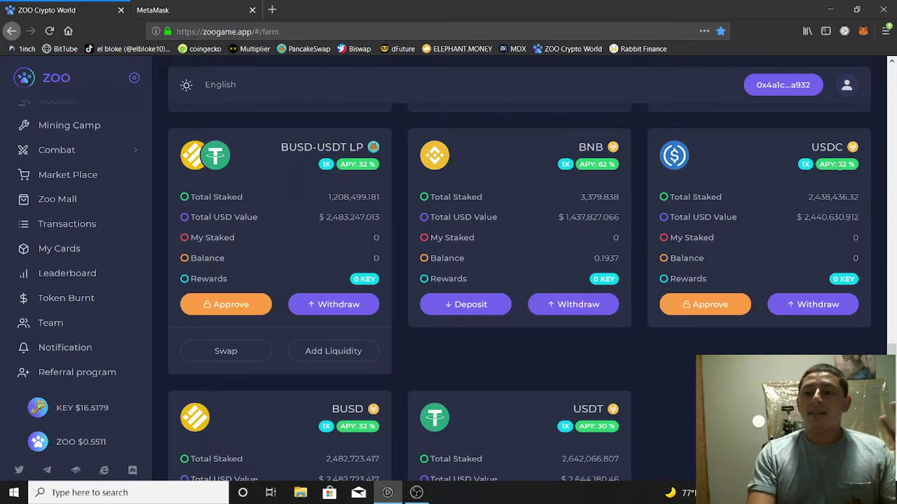
pyautogui.moveTo(837, 165); pyautogui.dragTo(858, 165)
pyautogui.click(863, 164)
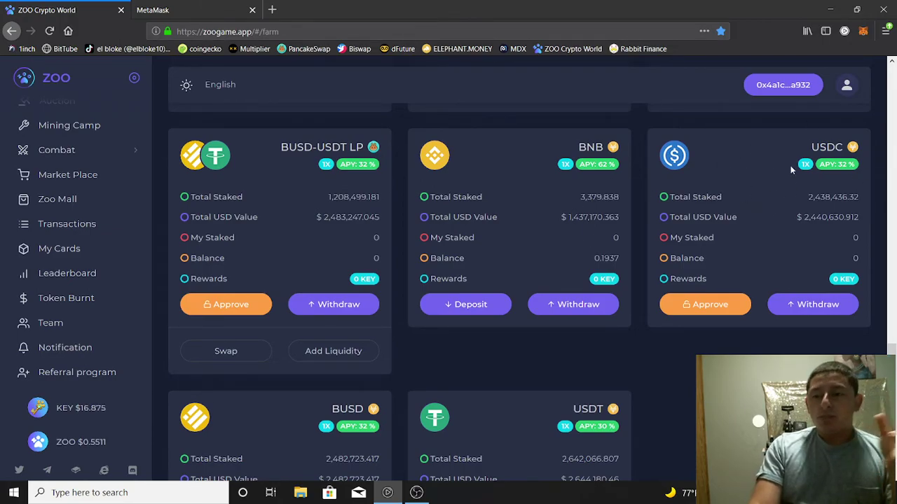
pyautogui.scroll(10, 892, 135)
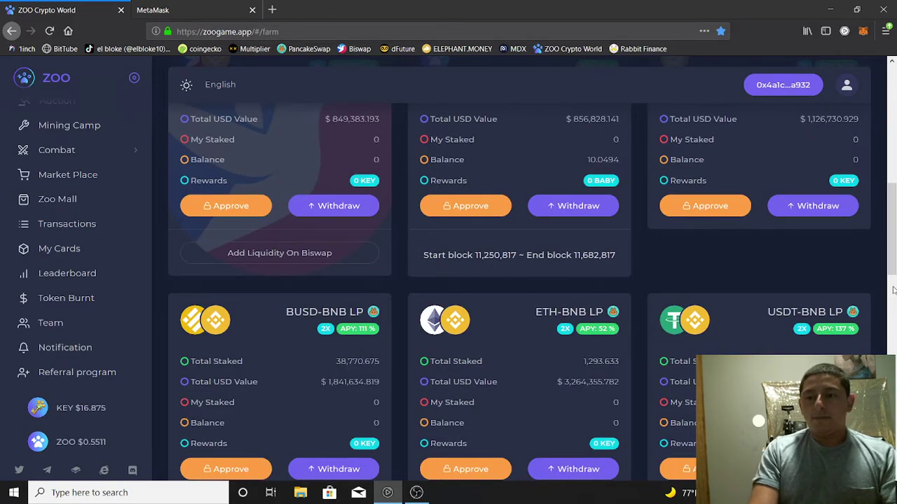
pyautogui.moveTo(893, 289); pyautogui.dragTo(894, 394)
pyautogui.scroll(-3, 518, 292)
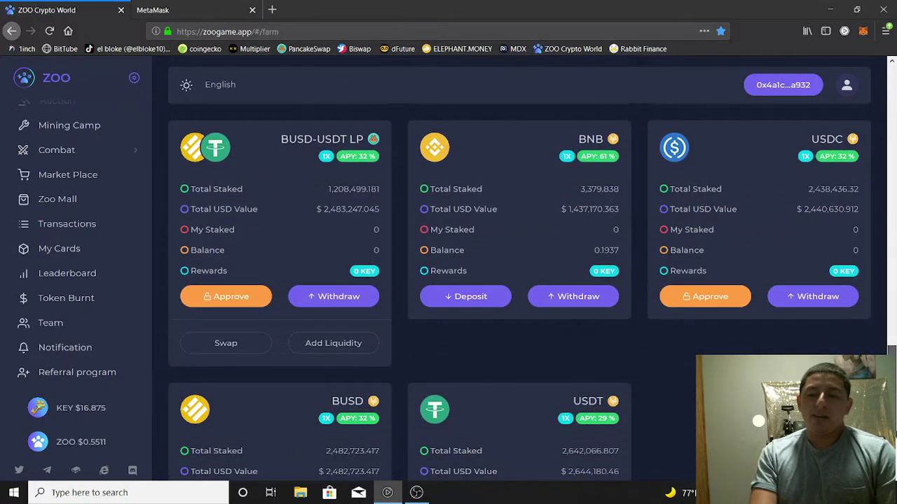